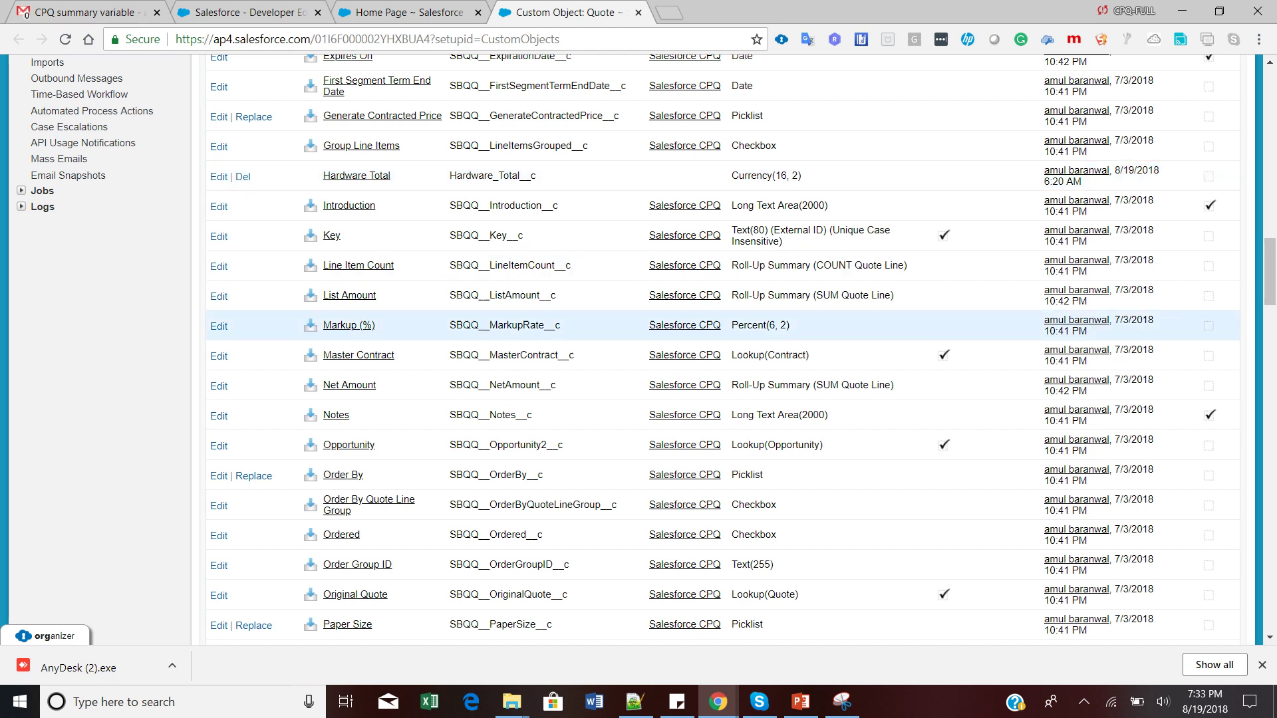
- Open the Quote object's Line Editor field set for editing, after checking the total fields on quote Q-00006 in the line editor
{"action": "scroll", "coordinate": [722, 349], "scroll_direction": "down", "scroll_amount": 1}
{"action": "scroll", "coordinate": [723, 349], "scroll_direction": "down", "scroll_amount": 2}
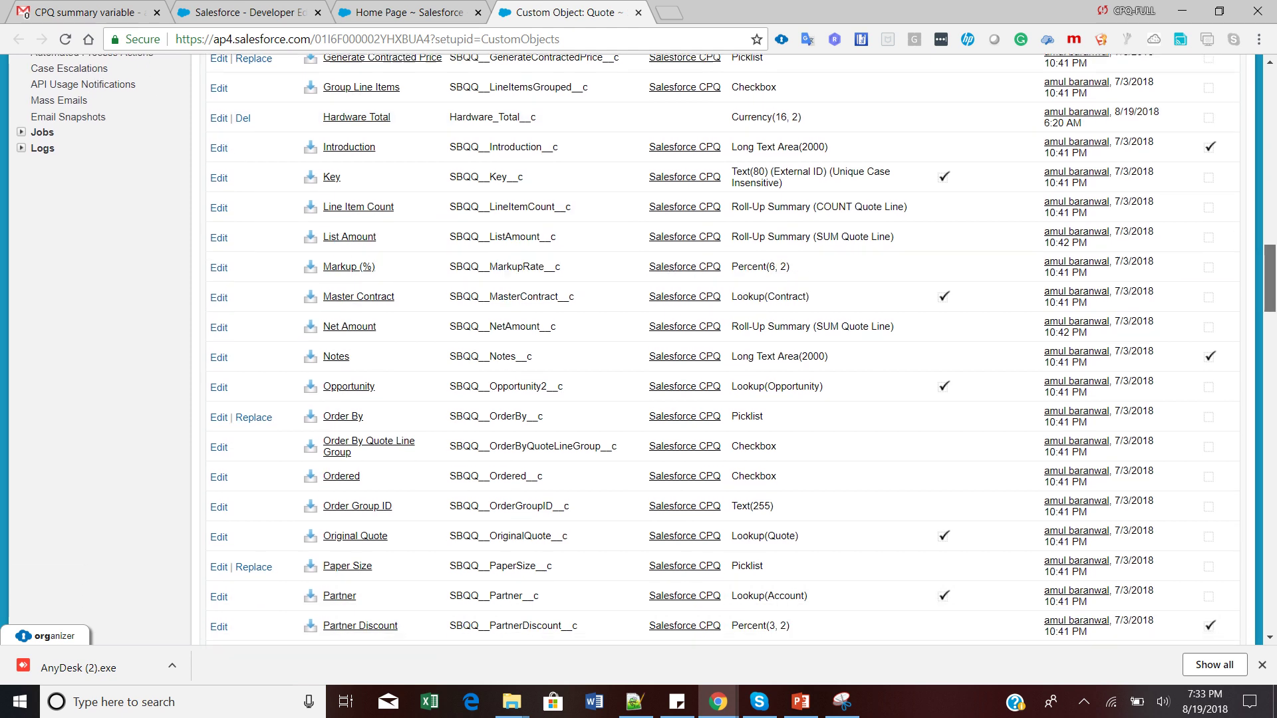
{"action": "left_click", "coordinate": [252, 12]}
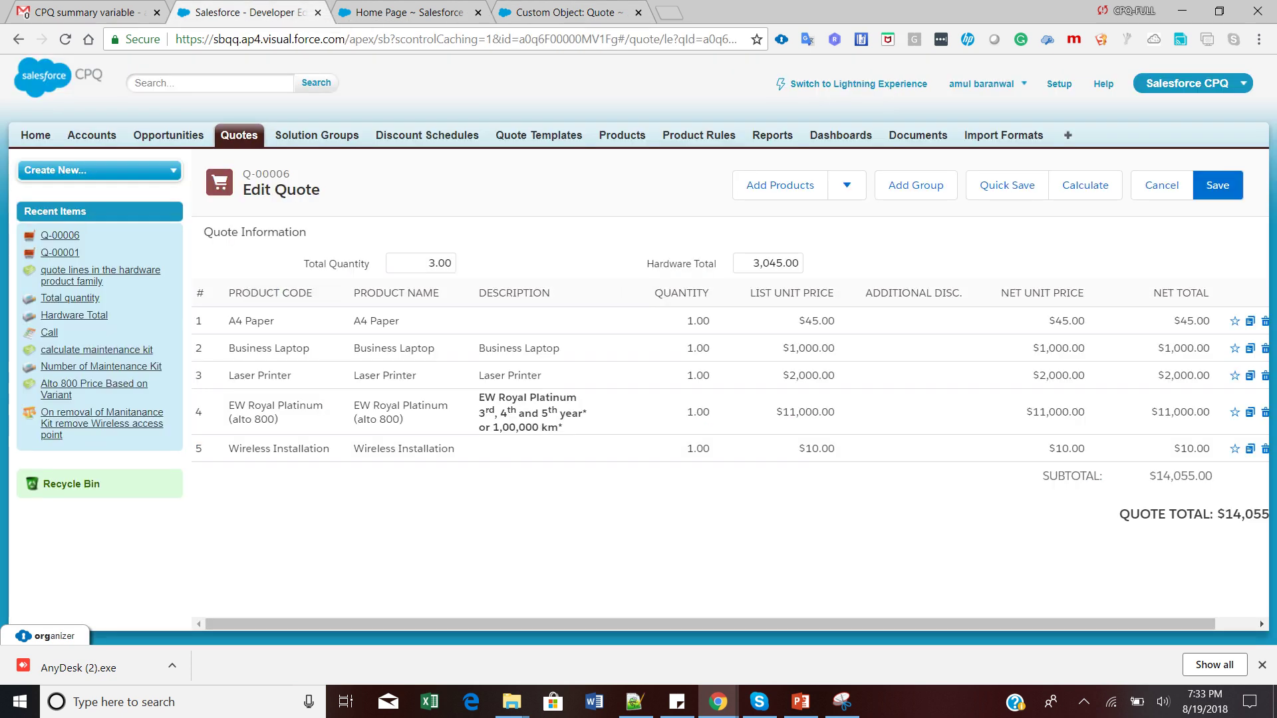
{"action": "left_click", "coordinate": [563, 12]}
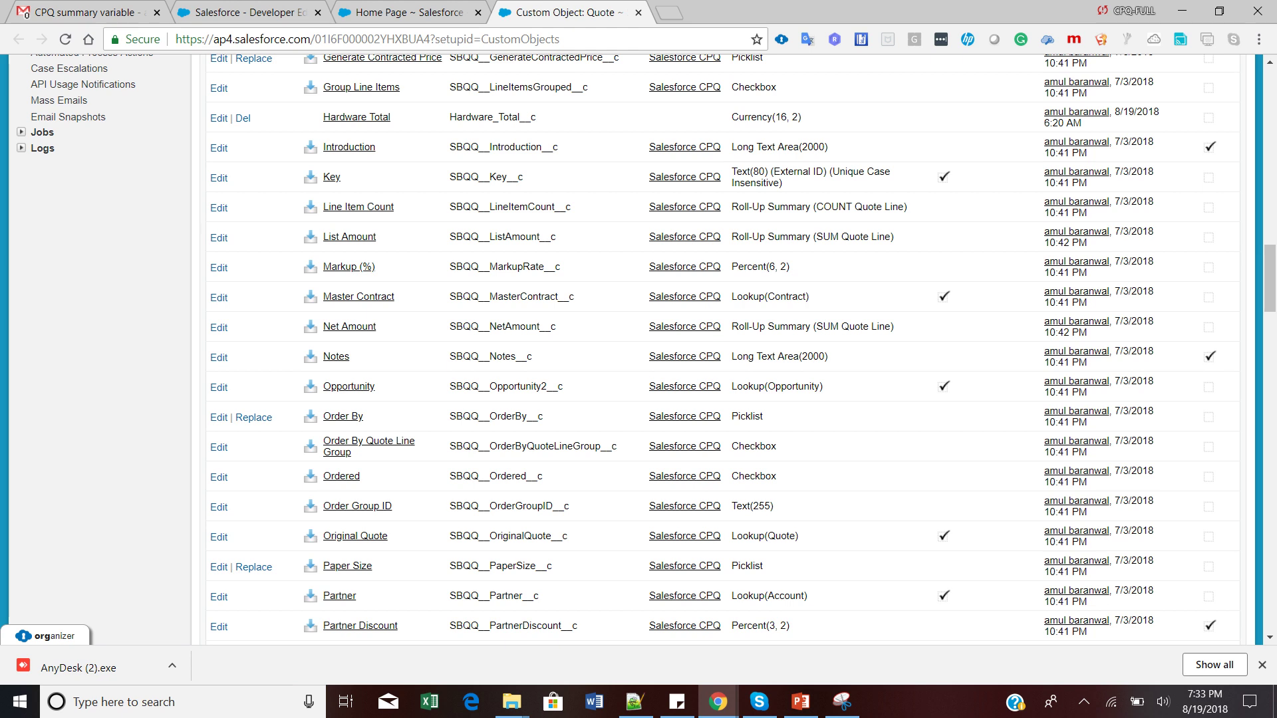
{"action": "scroll", "coordinate": [483, 215], "scroll_direction": "down", "scroll_amount": 15}
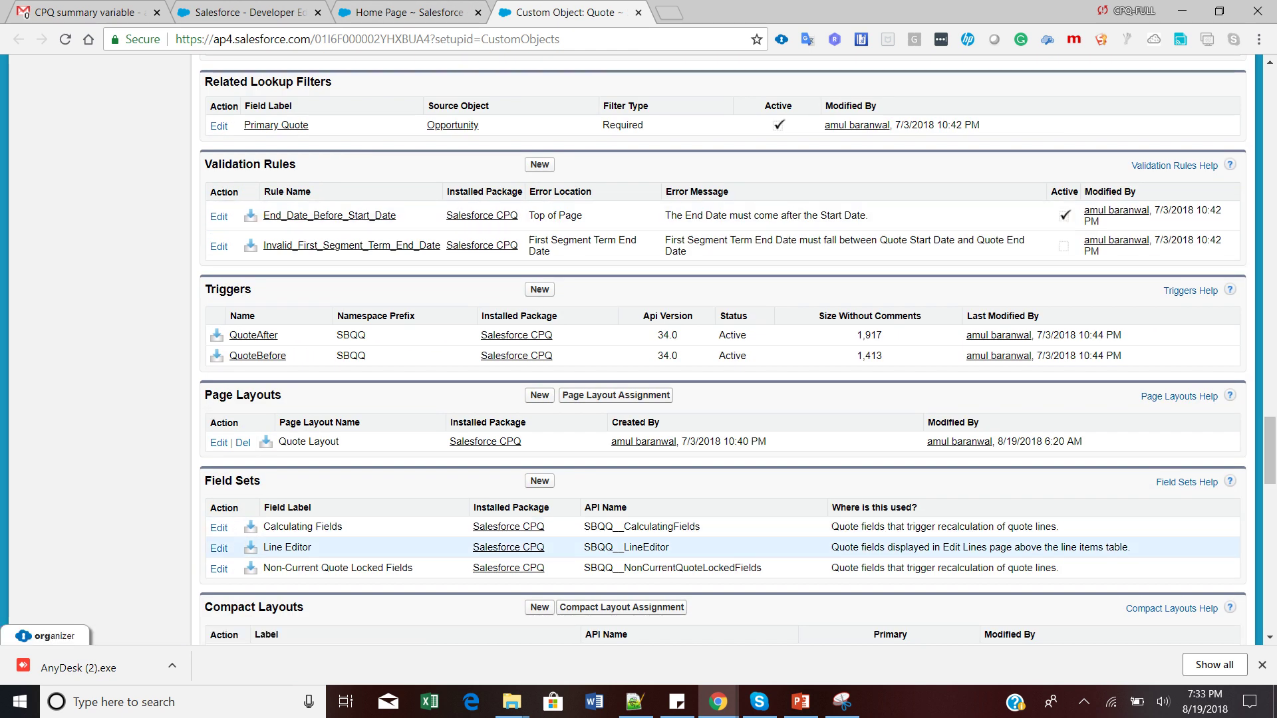
{"action": "left_click_drag", "start_coordinate": [204, 481], "coordinate": [261, 480]}
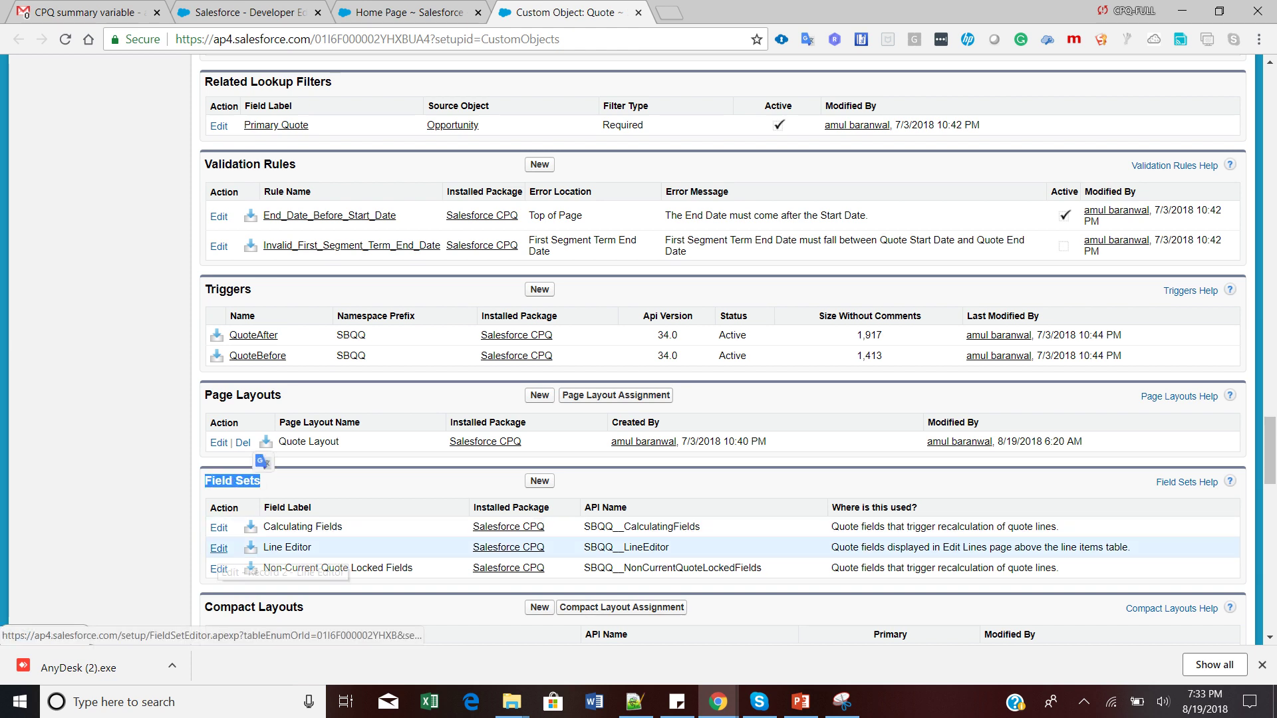
{"action": "left_click", "coordinate": [219, 548]}
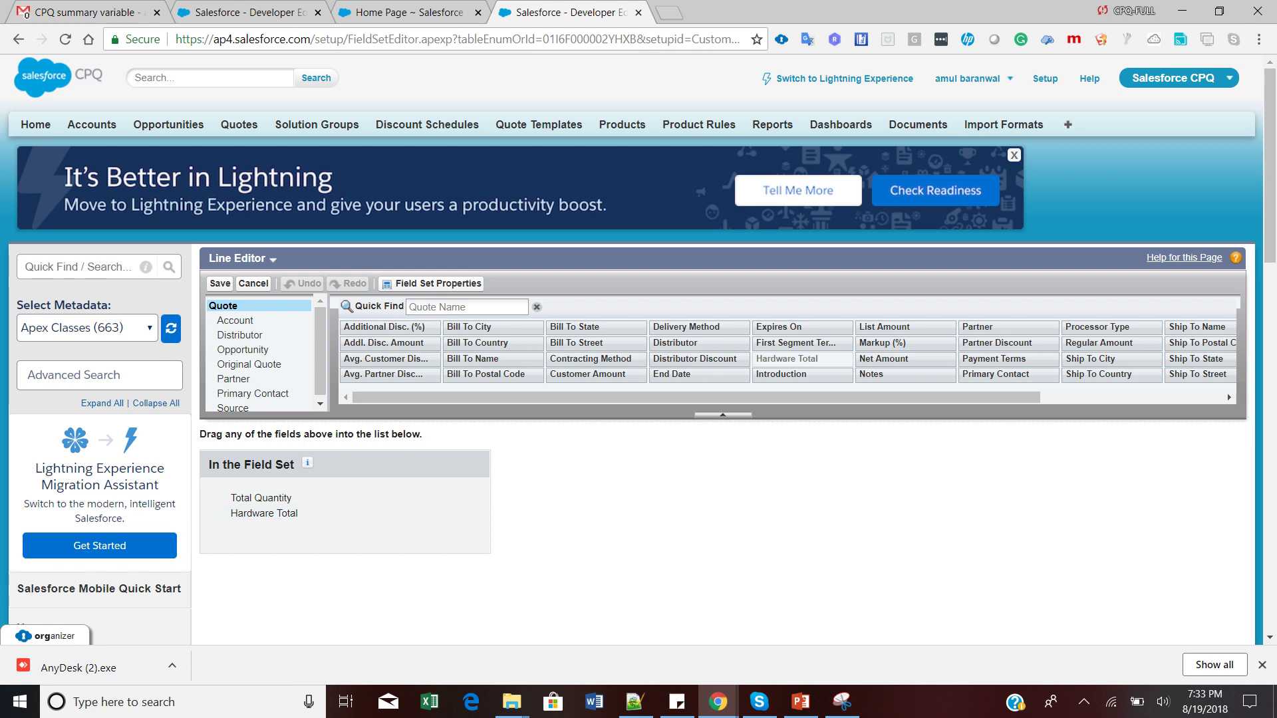
- Switch to the PowerPoint presentation and review the slides defining the Hardware Total and Total Quantity summary variables
{"action": "key", "text": "alt+Tab"}
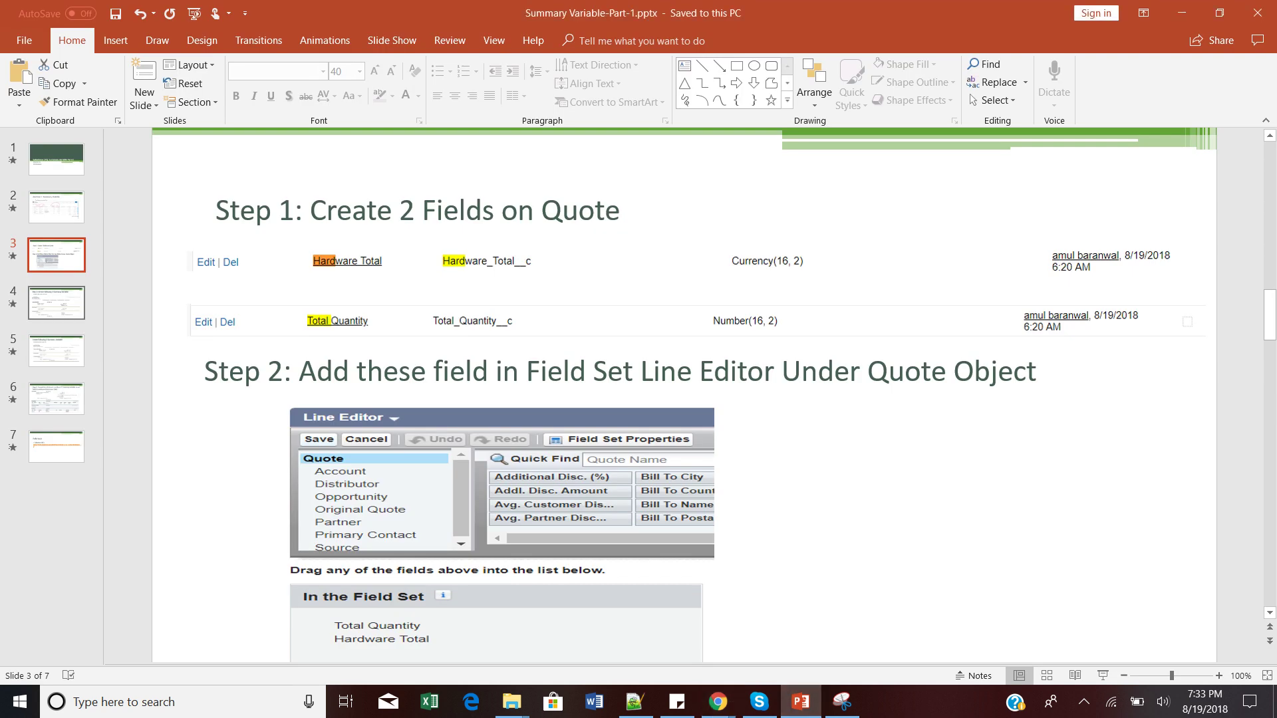
{"action": "key", "text": "Page_Down"}
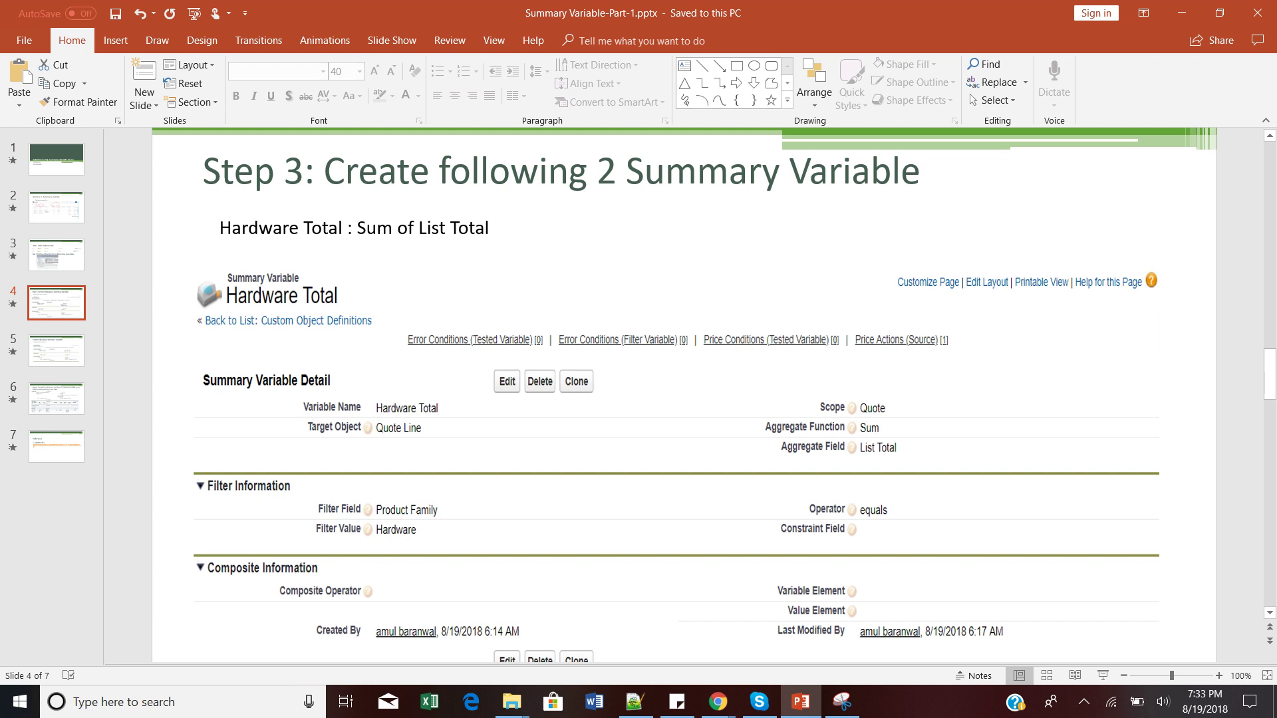
{"action": "left_click_drag", "start_coordinate": [357, 228], "coordinate": [490, 229]}
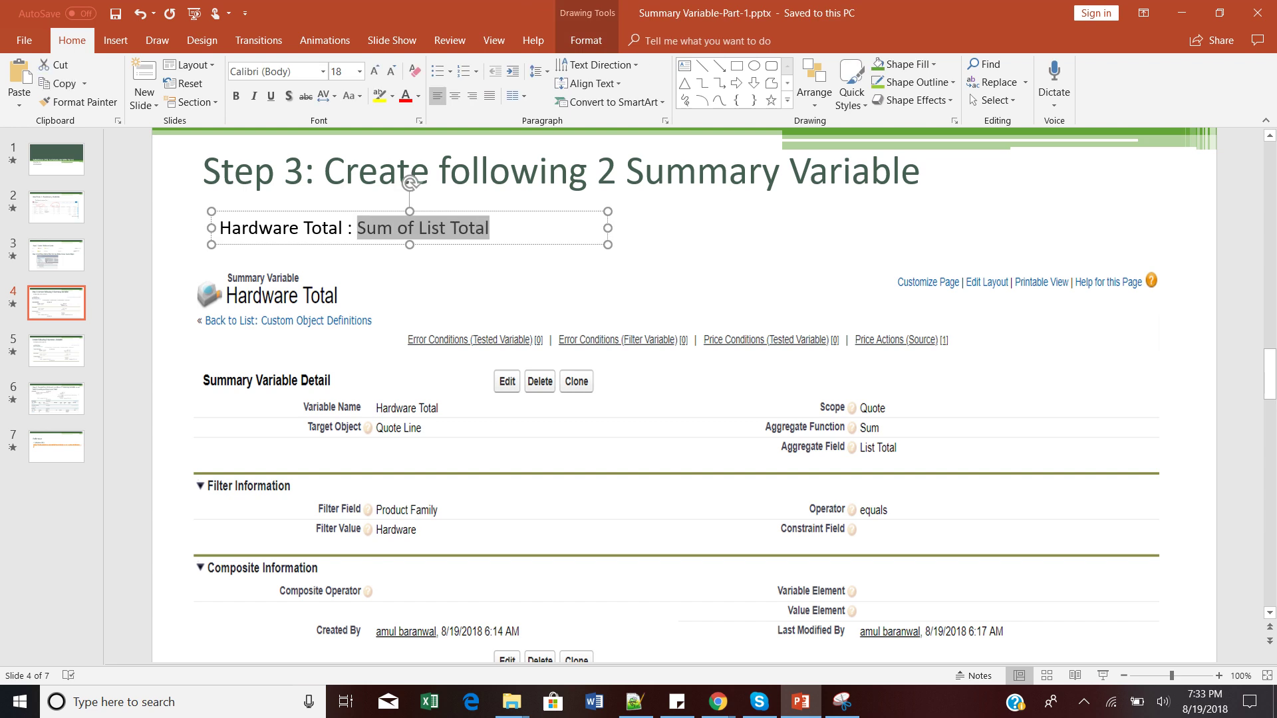
{"action": "key", "text": "Escape"}
{"action": "key", "text": "Escape"}
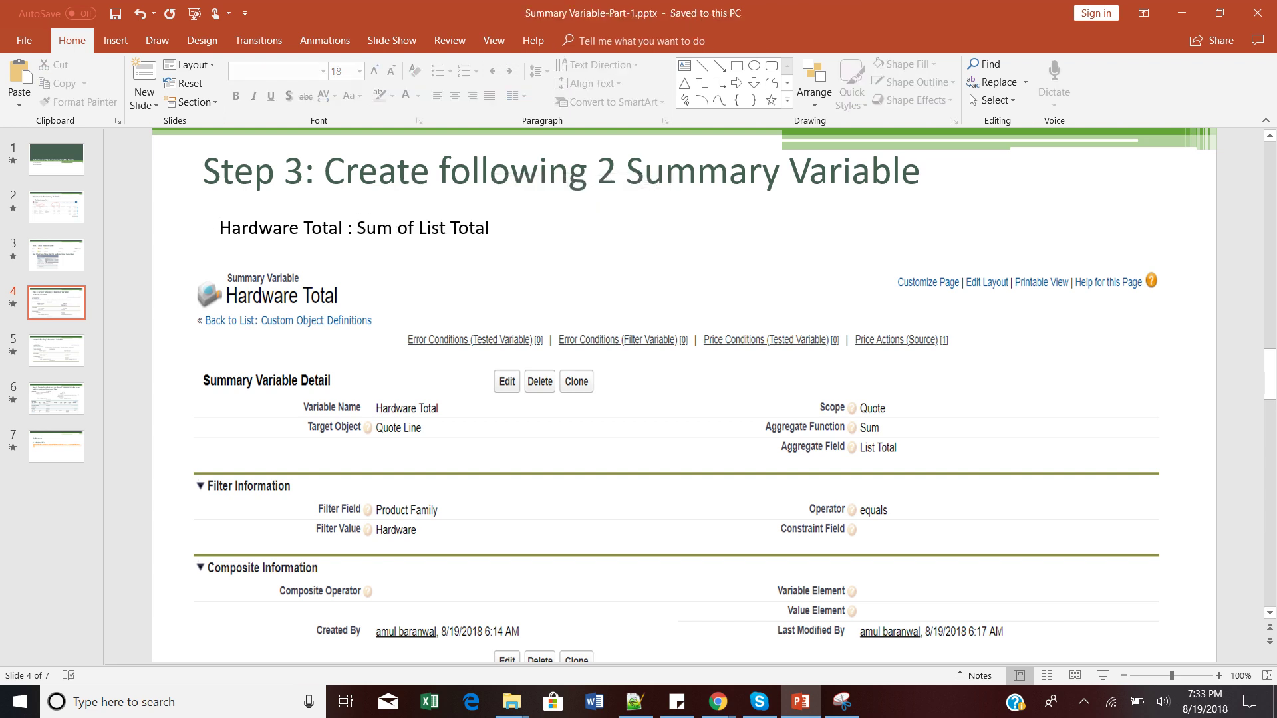
{"action": "key", "text": "Page_Down"}
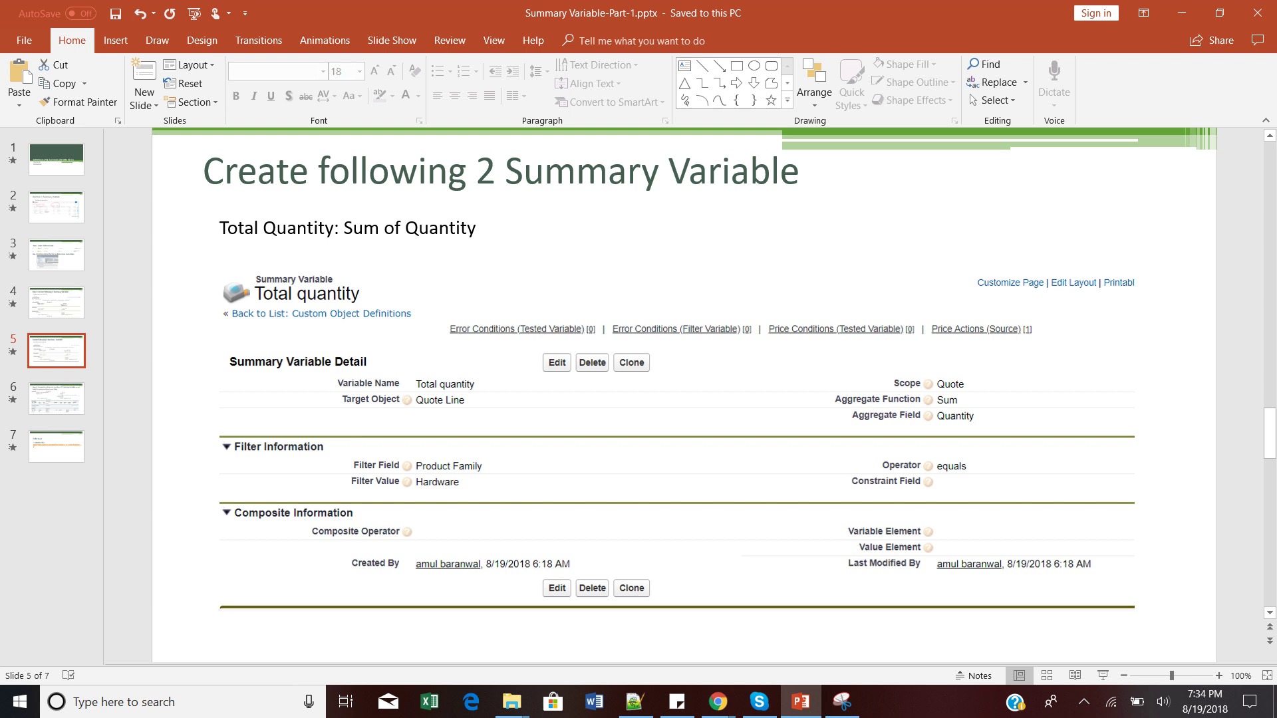
{"action": "left_click_drag", "start_coordinate": [345, 228], "coordinate": [477, 228]}
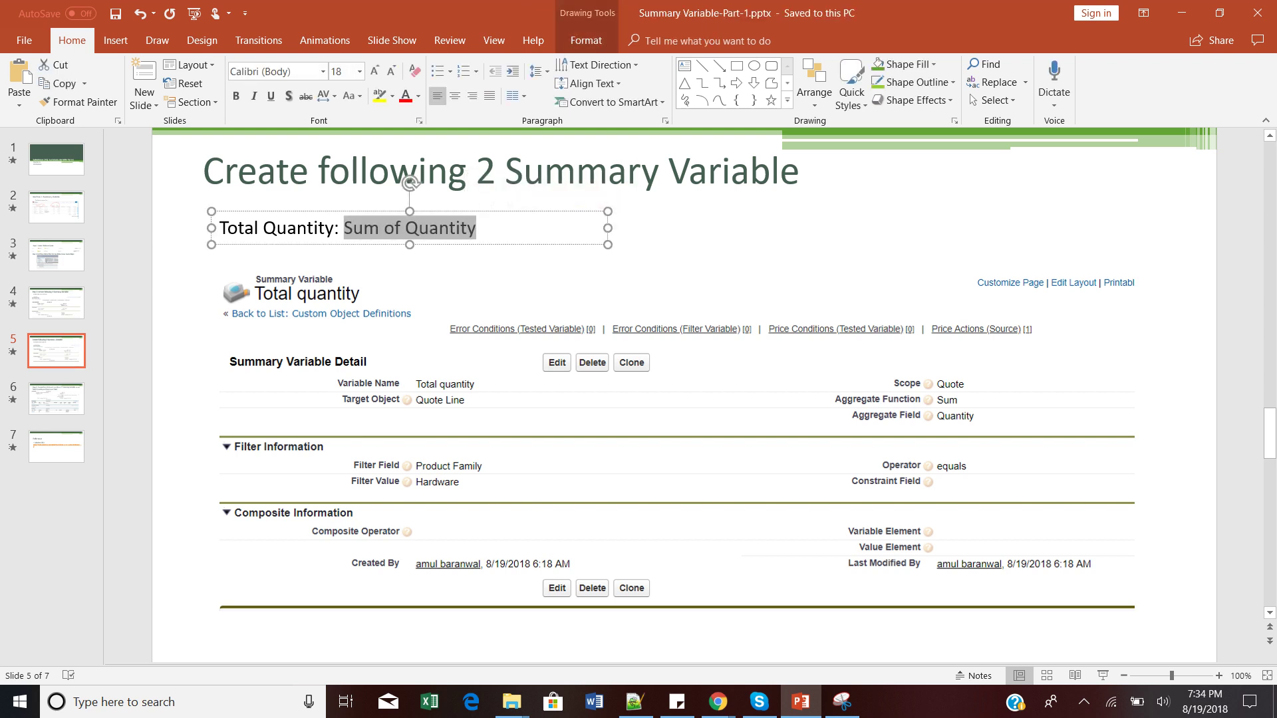
{"action": "key", "text": "Escape"}
{"action": "key", "text": "Escape"}
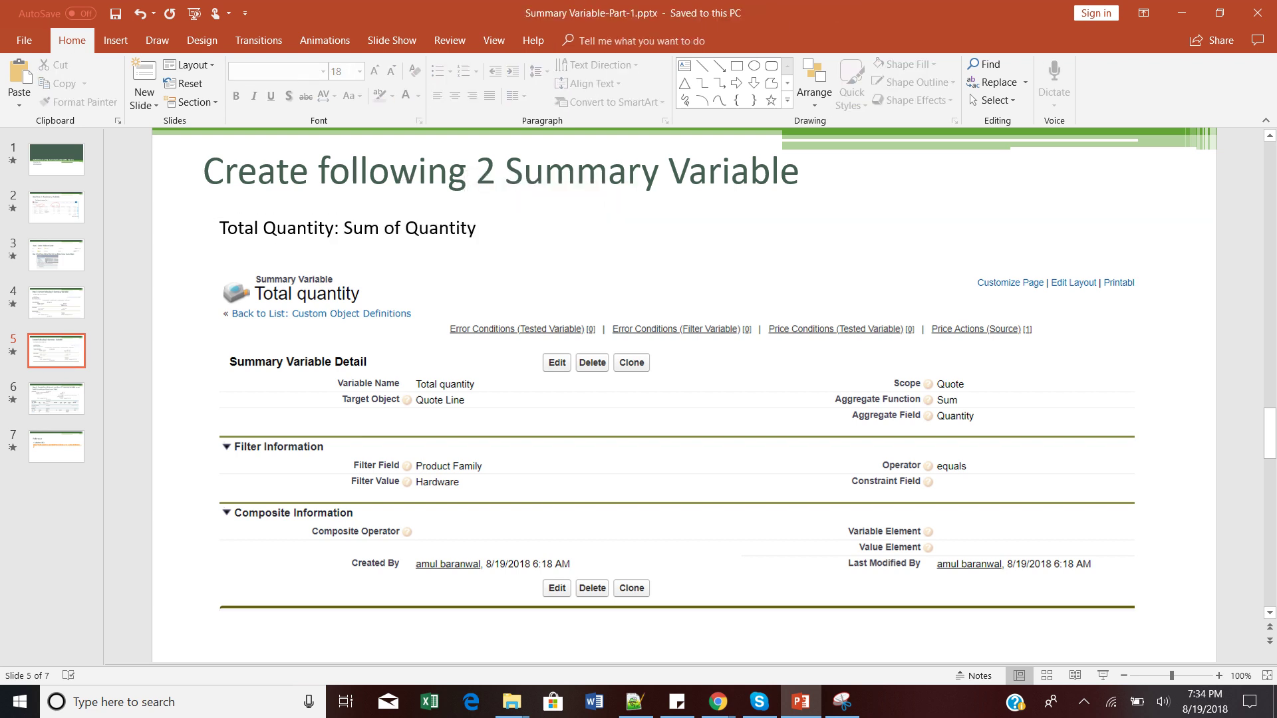
- Return to Salesforce in Chrome, find "summary" in the list of all tabs and open the Summary Variables page
{"action": "key", "text": "alt+Tab"}
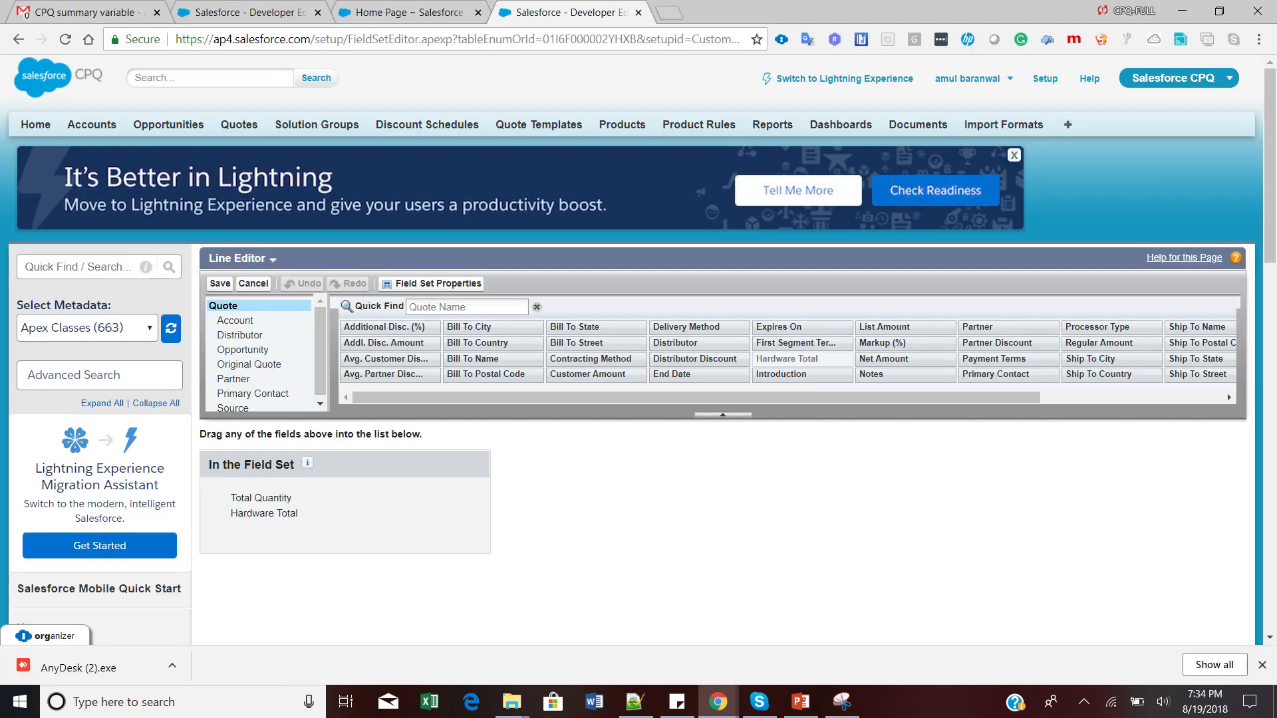
{"action": "left_click", "coordinate": [1068, 124]}
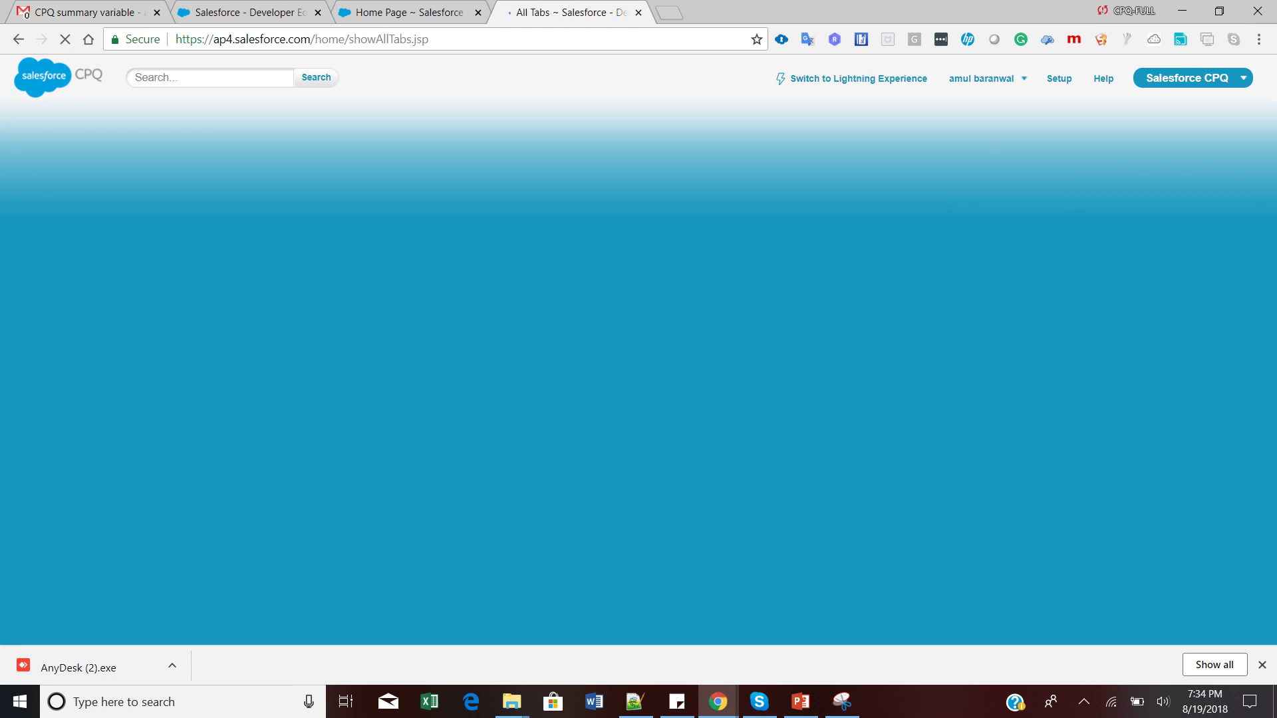
{"action": "key", "text": "ctrl+f"}
{"action": "type", "text": "su"}
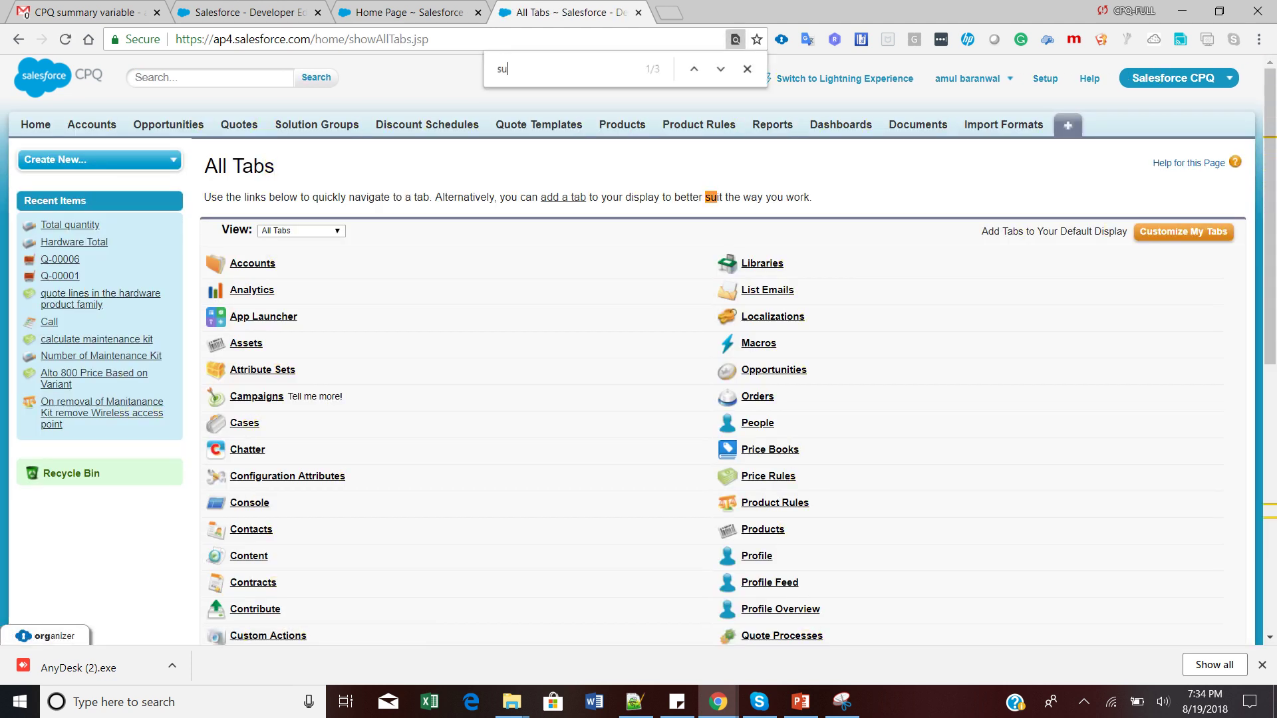
{"action": "type", "text": "mmary"}
{"action": "key", "text": "ctrl+Return"}
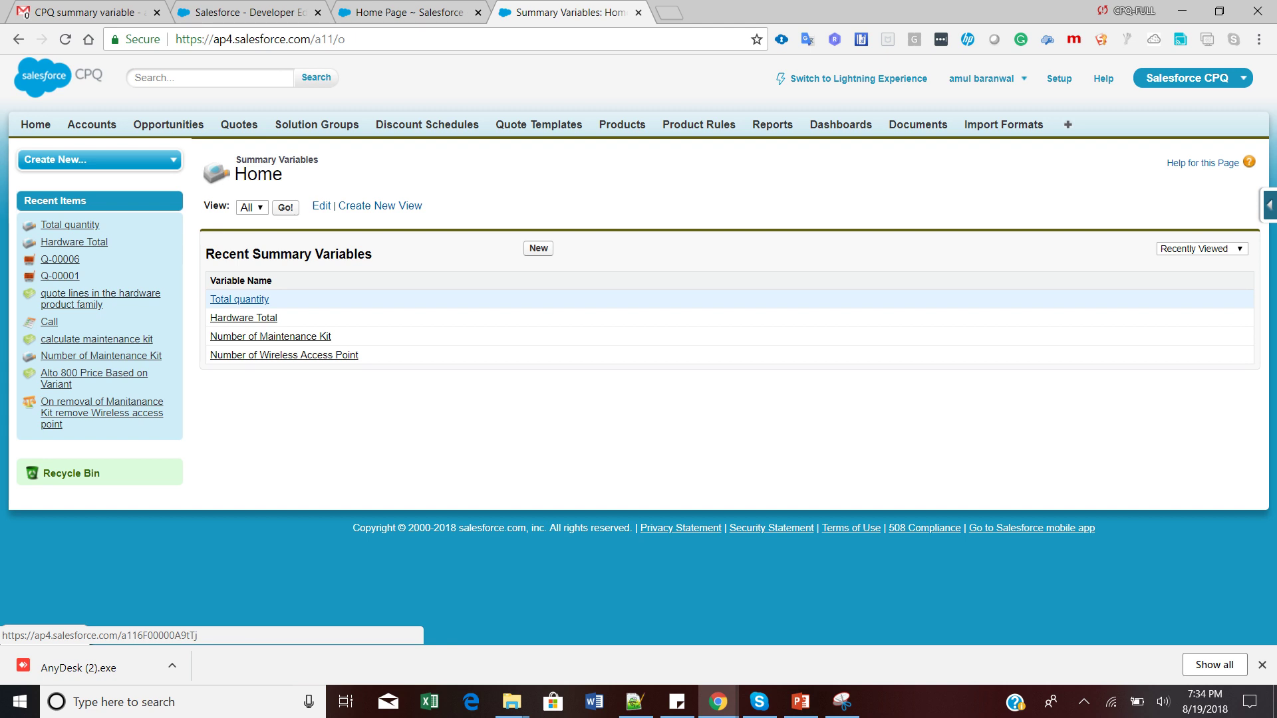
- Open the Total quantity and Hardware Total summary variables in separate browser tabs and bring Total quantity into view
{"action": "middle_click", "coordinate": [239, 300]}
{"action": "middle_click", "coordinate": [244, 318]}
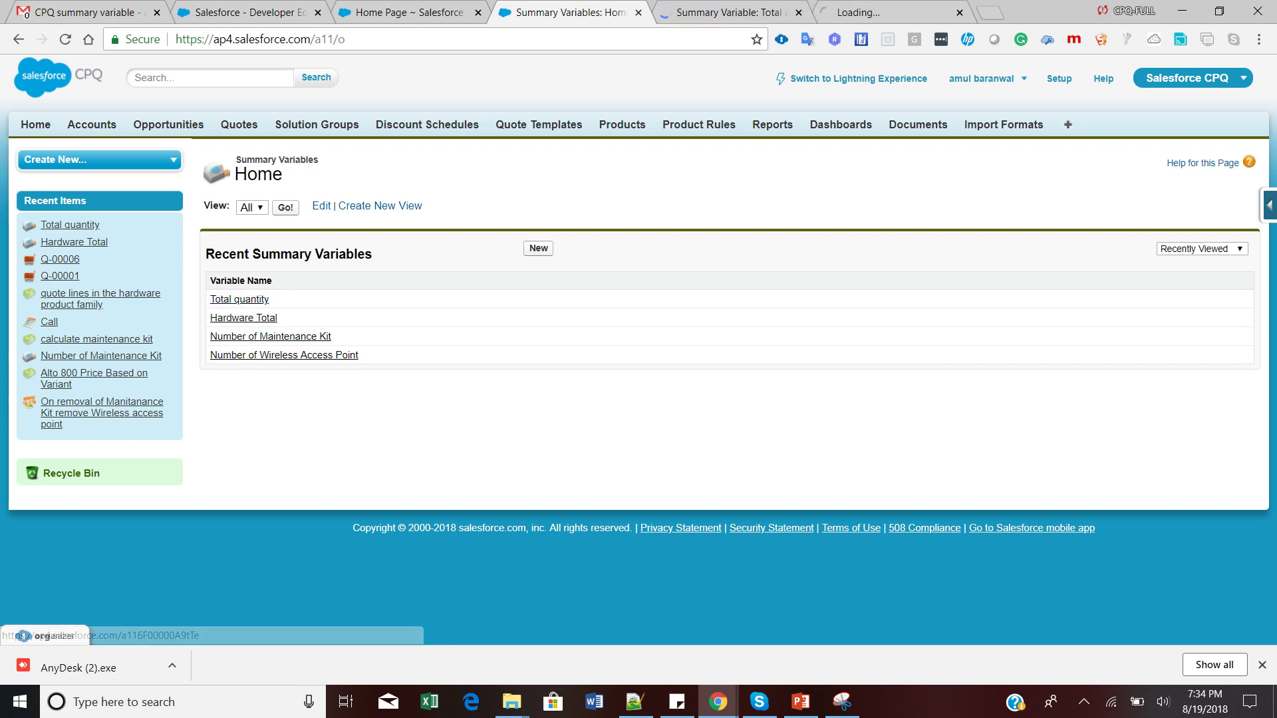
{"action": "key", "text": "ctrl+Tab"}
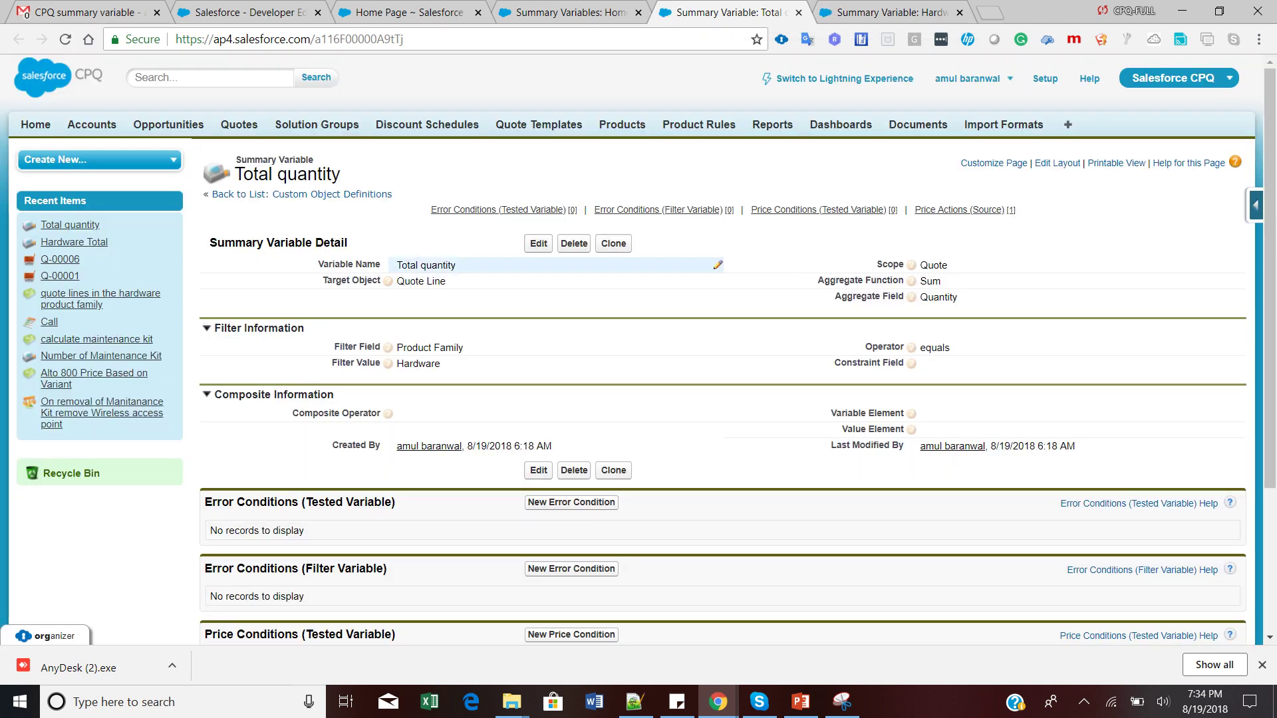
- Examine the Total quantity summary variable's name, aggregate function, aggregate field and filter field
{"action": "double_click", "coordinate": [400, 265]}
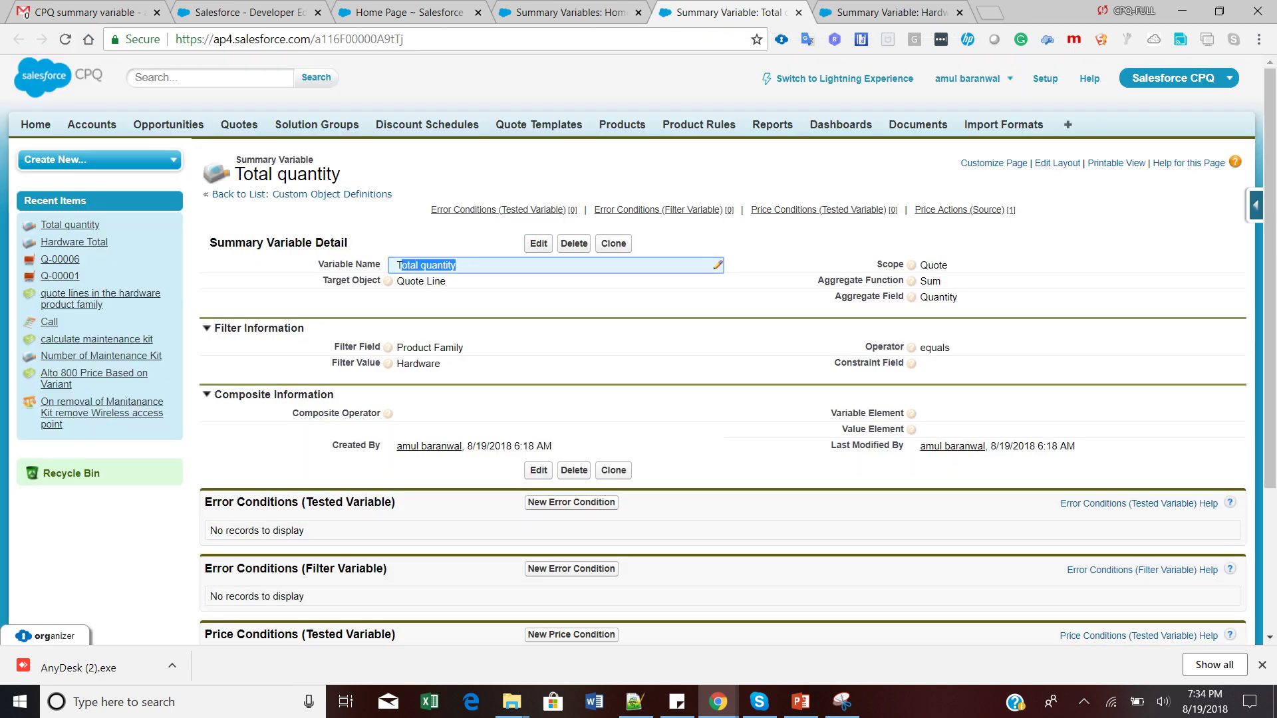
{"action": "key", "text": "ctrl+a"}
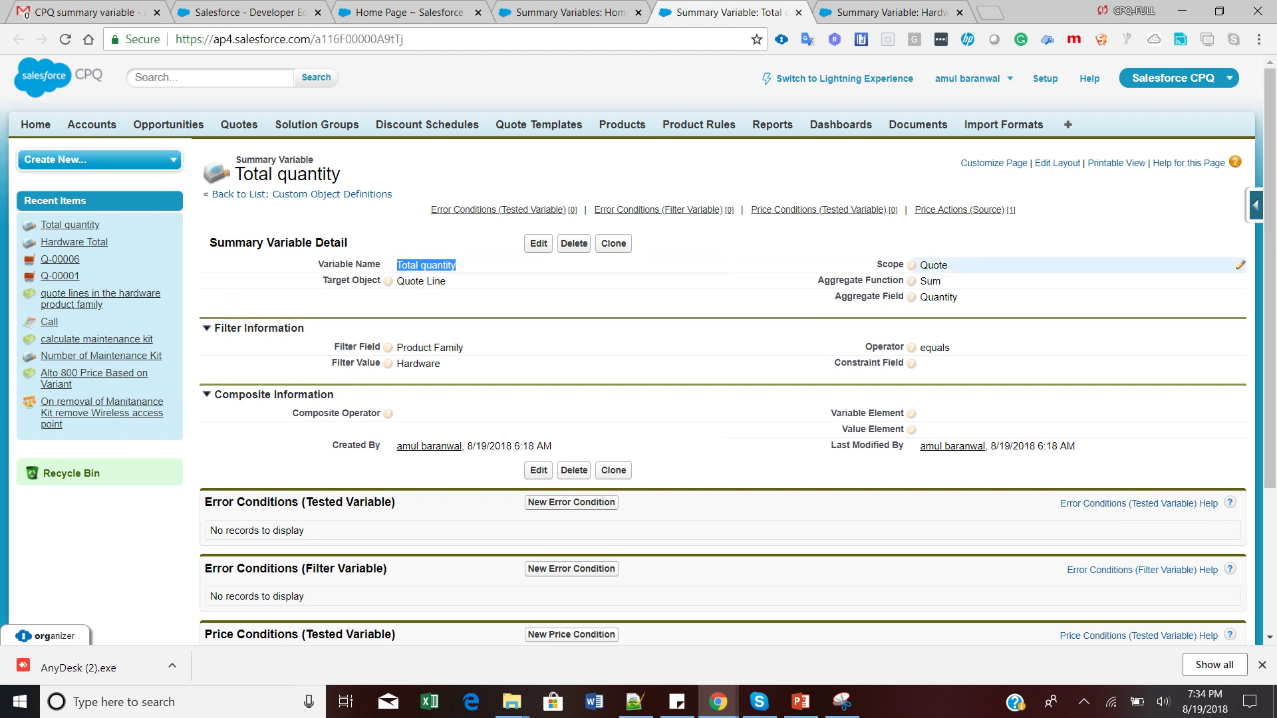
{"action": "double_click", "coordinate": [930, 280]}
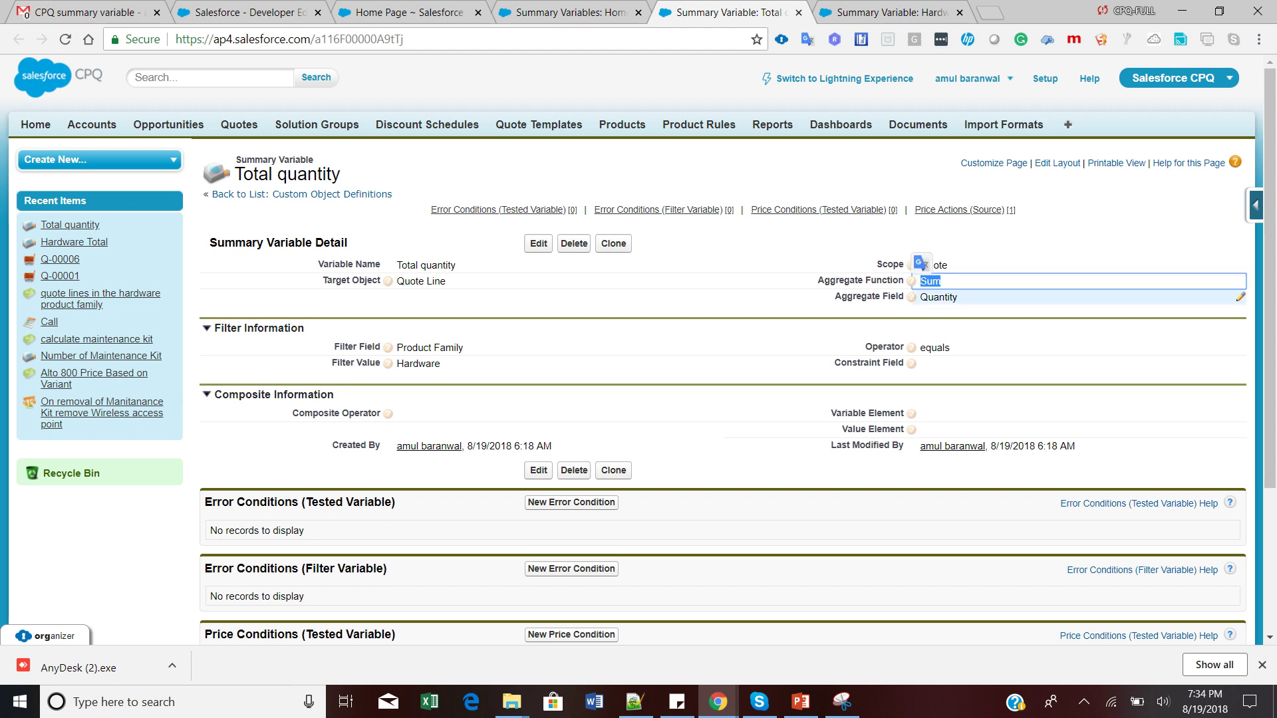
{"action": "left_click_drag", "start_coordinate": [921, 297], "coordinate": [948, 297]}
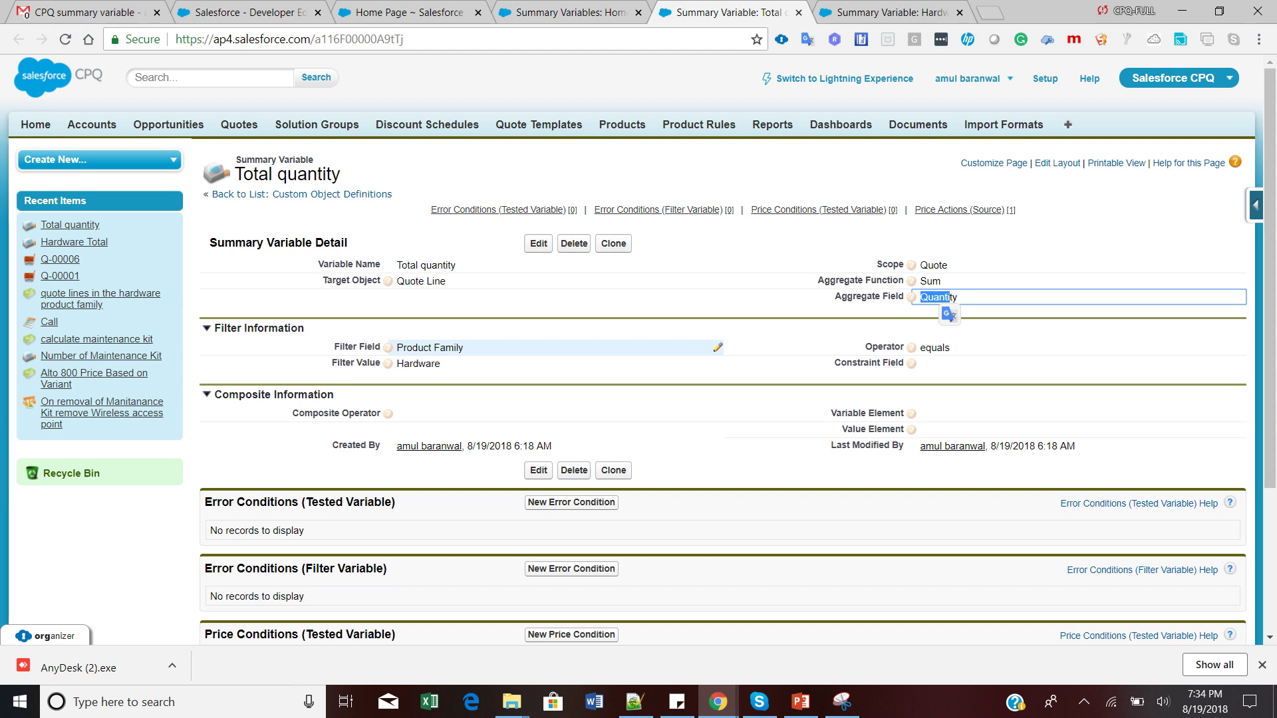
{"action": "left_click_drag", "start_coordinate": [466, 347], "coordinate": [397, 348]}
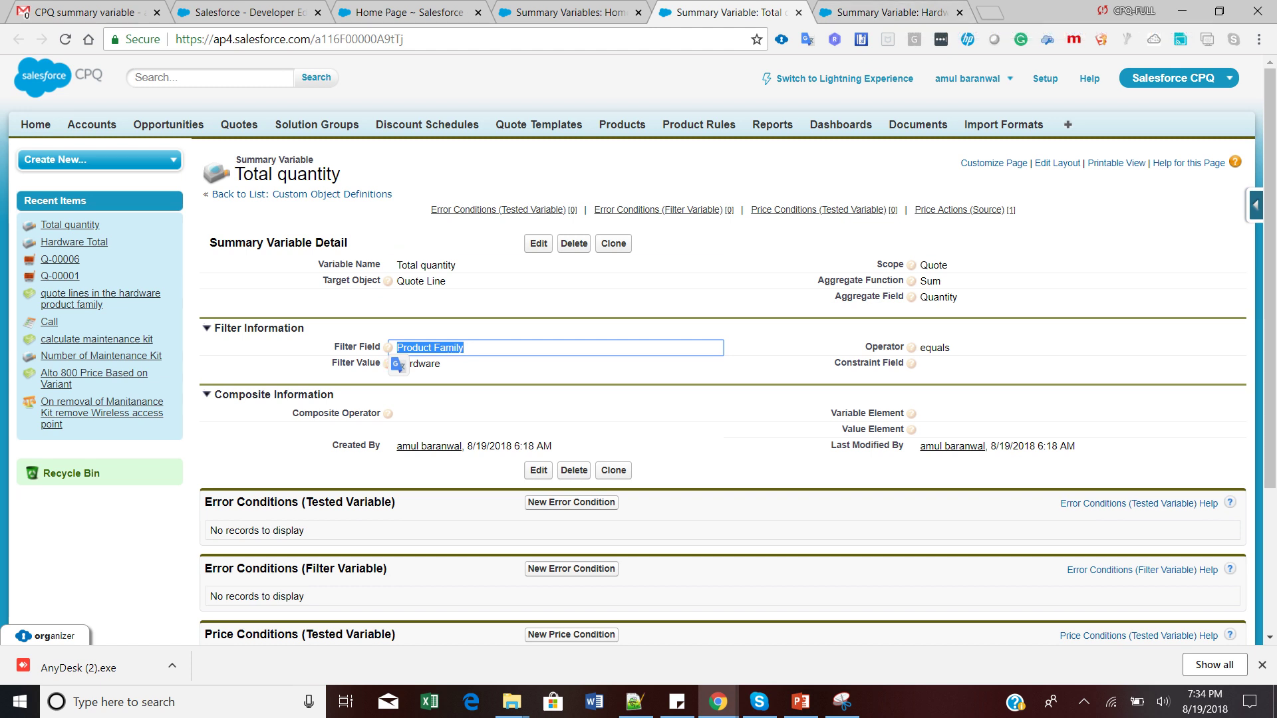
- Examine the Hardware Total summary variable's name, target object, aggregate function and aggregate field
{"action": "left_click", "coordinate": [900, 12]}
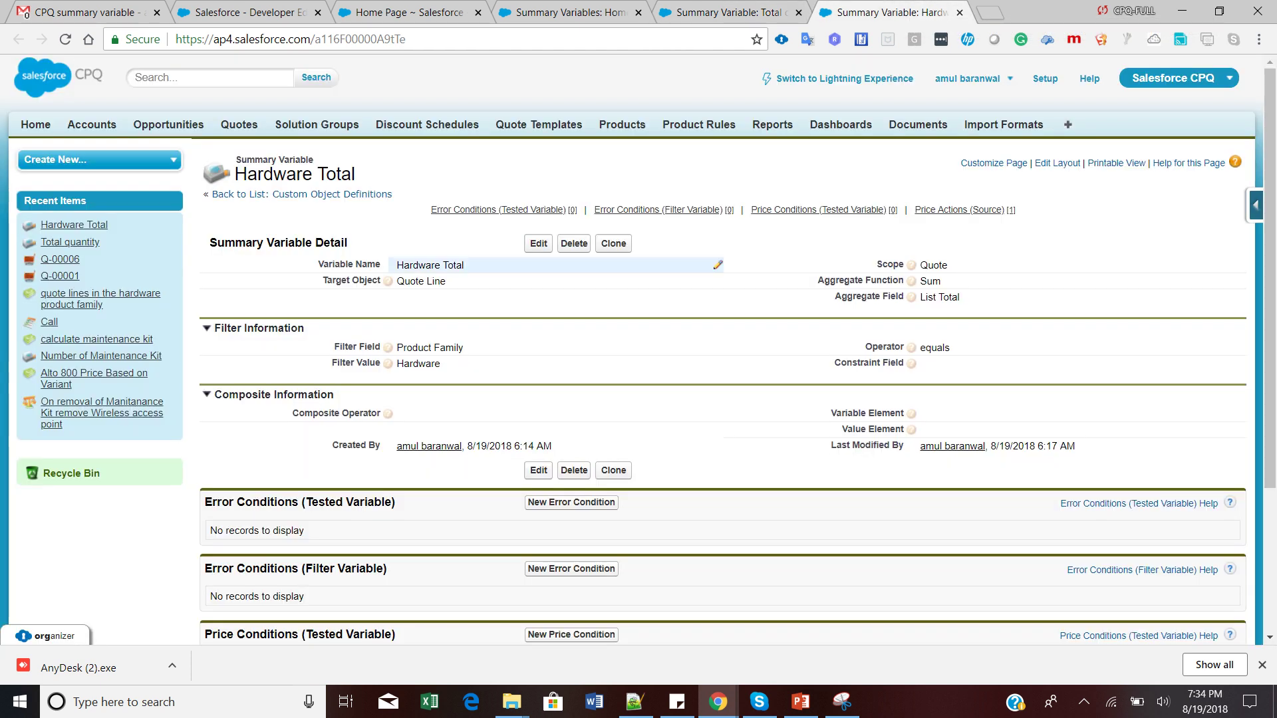
{"action": "double_click", "coordinate": [465, 265]}
{"action": "left_click_drag", "start_coordinate": [466, 265], "coordinate": [397, 265]}
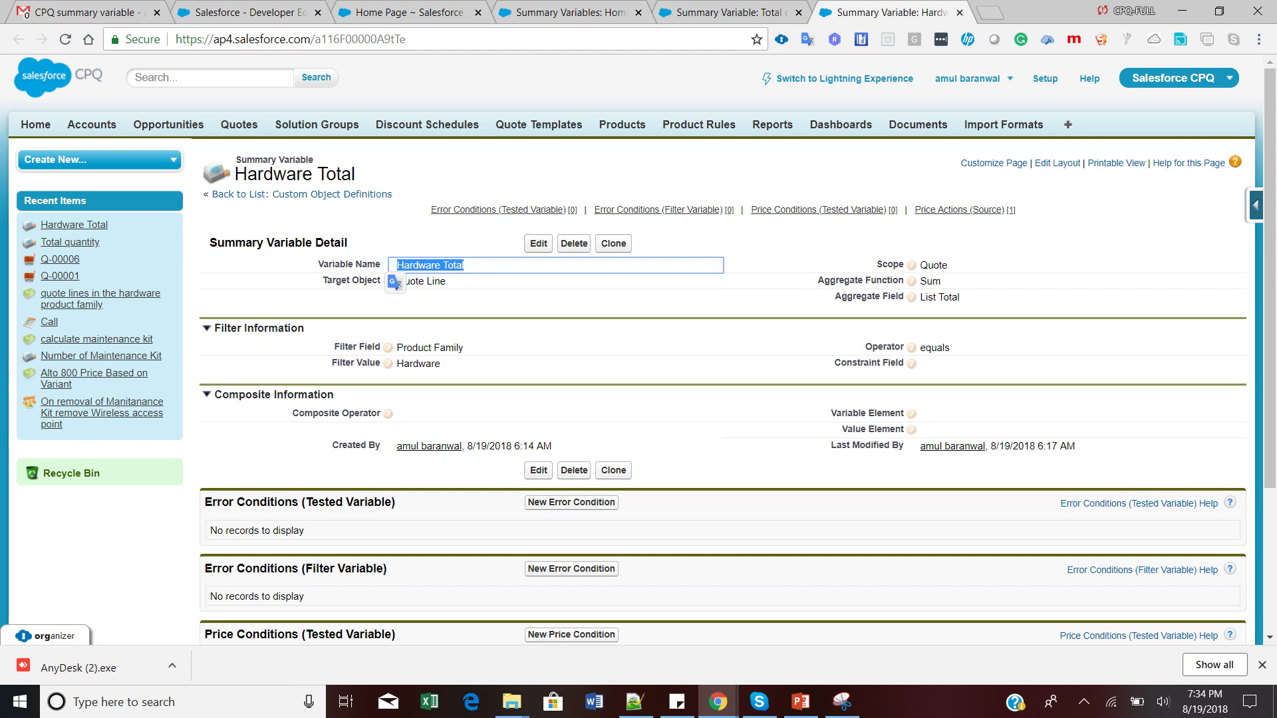
{"action": "left_click", "coordinate": [372, 285]}
{"action": "double_click", "coordinate": [443, 280]}
{"action": "left_click_drag", "start_coordinate": [443, 280], "coordinate": [397, 281]}
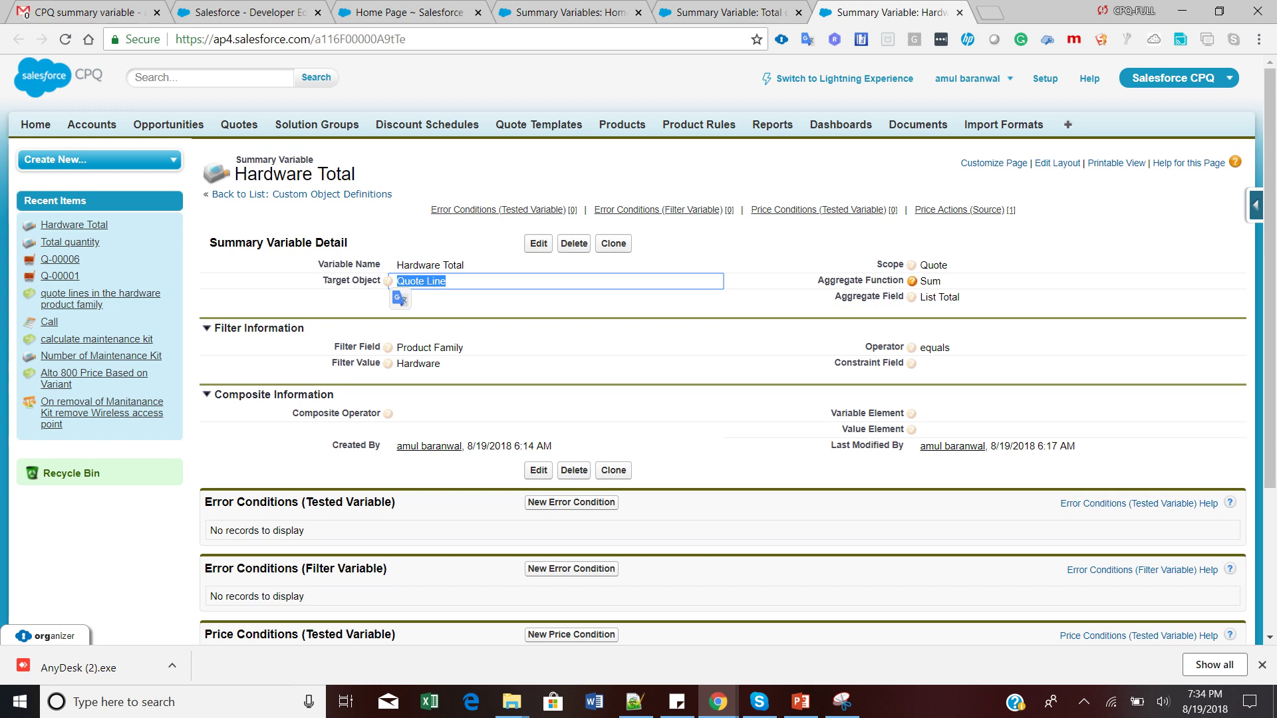
{"action": "double_click", "coordinate": [930, 281]}
{"action": "mouse_move", "coordinate": [939, 280]}
{"action": "left_mouse_down"}
{"action": "mouse_move", "coordinate": [914, 280]}
{"action": "mouse_move", "coordinate": [916, 297]}
{"action": "left_mouse_up"}
{"action": "left_click", "coordinate": [960, 297]}
{"action": "double_click", "coordinate": [958, 297]}
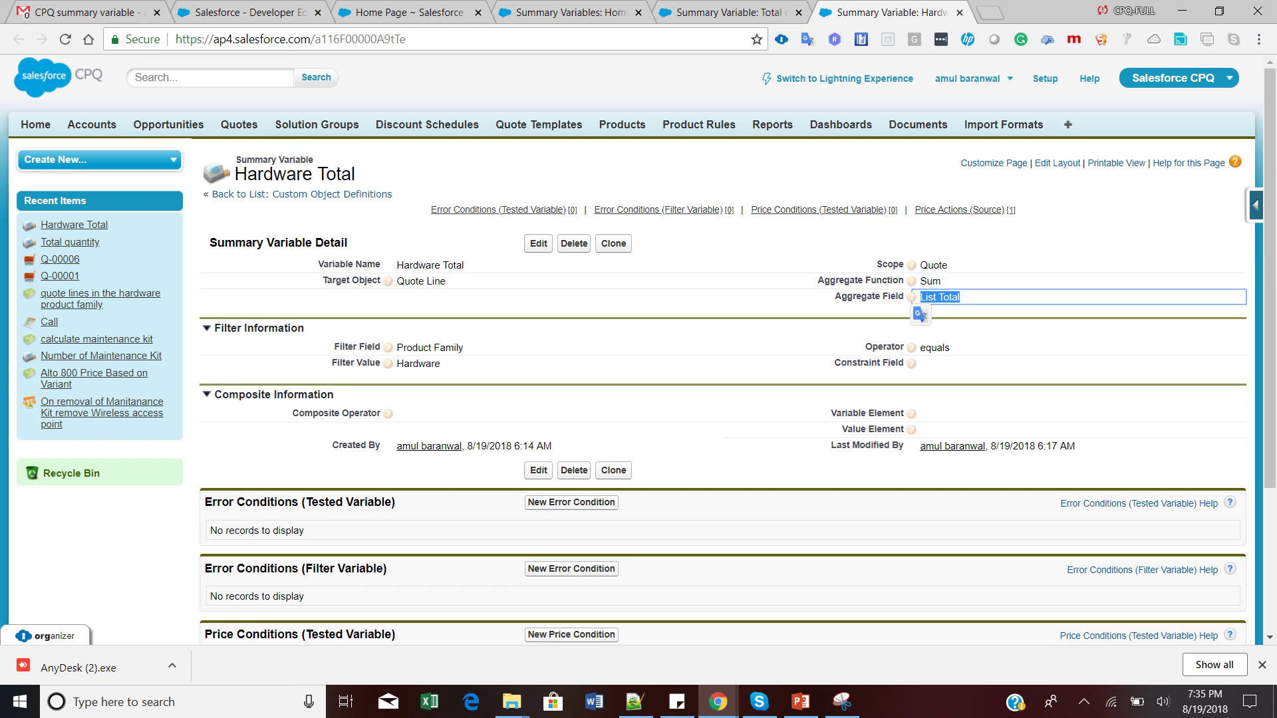
- Compare the Total quantity and Hardware Total summary variable records with each other
{"action": "key", "text": "ctrl+shift+Tab"}
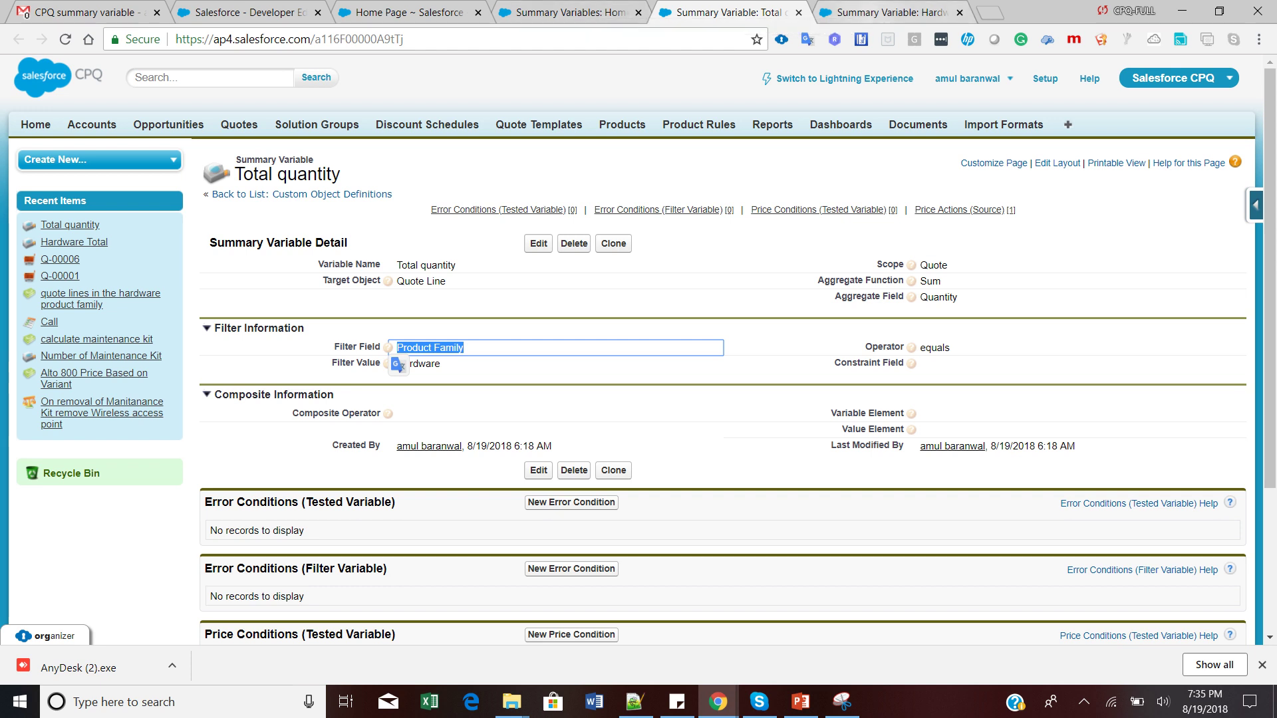
{"action": "left_click", "coordinate": [878, 12]}
{"action": "left_click", "coordinate": [732, 12]}
{"action": "left_click", "coordinate": [878, 12]}
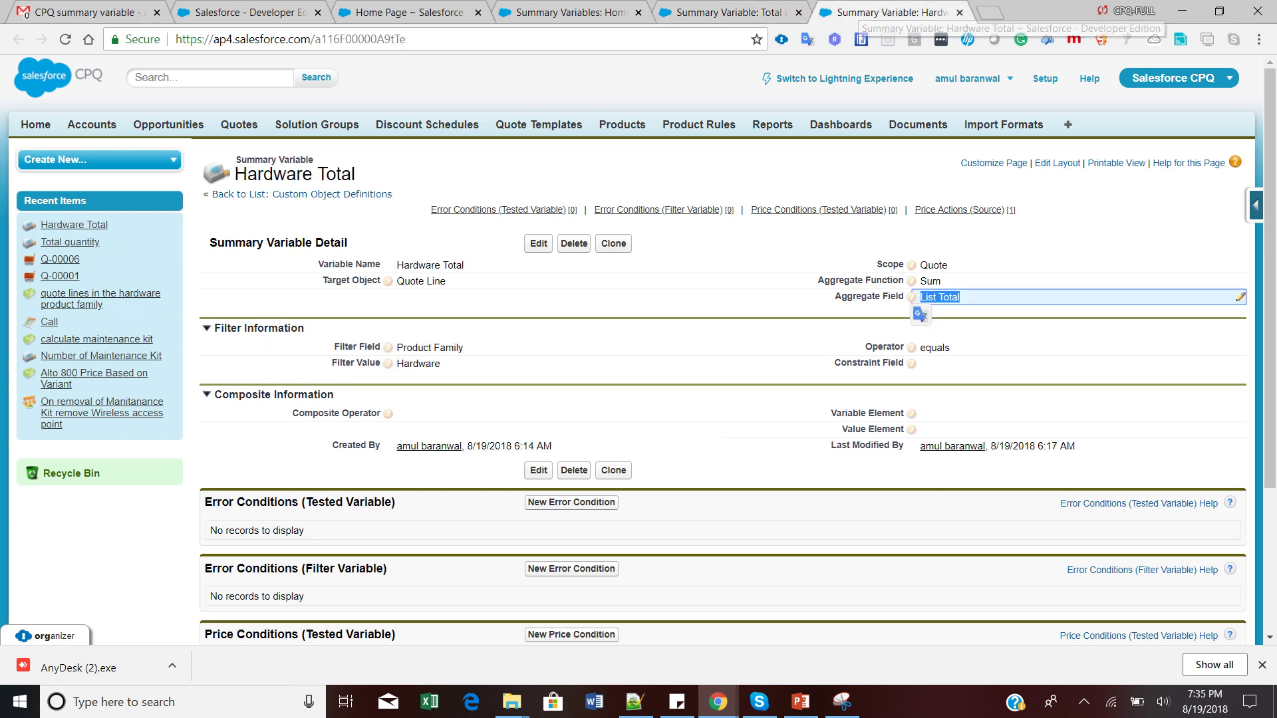
{"action": "left_click", "coordinate": [765, 14]}
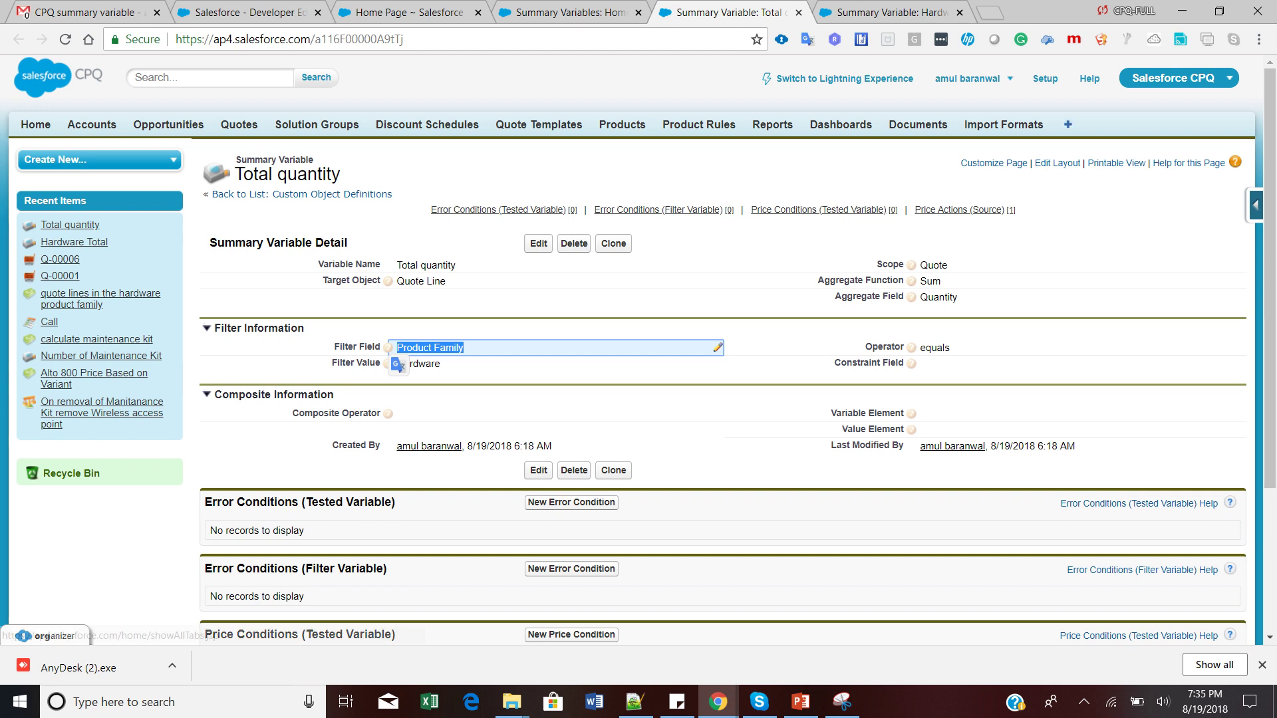
- Find Price Rules in the list of all tabs and open the "quote lines in the hardware product family" price rule
{"action": "left_click", "coordinate": [1068, 125]}
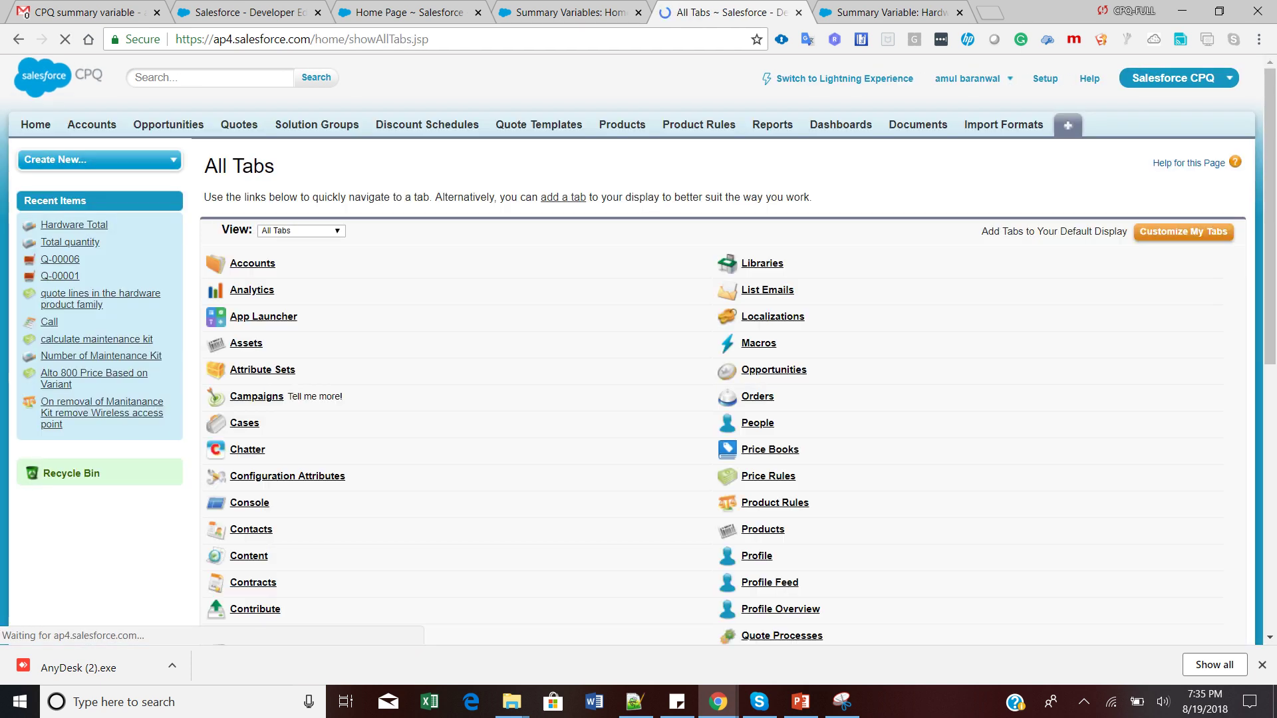
{"action": "key", "text": "ctrl+f"}
{"action": "type", "text": "Price"}
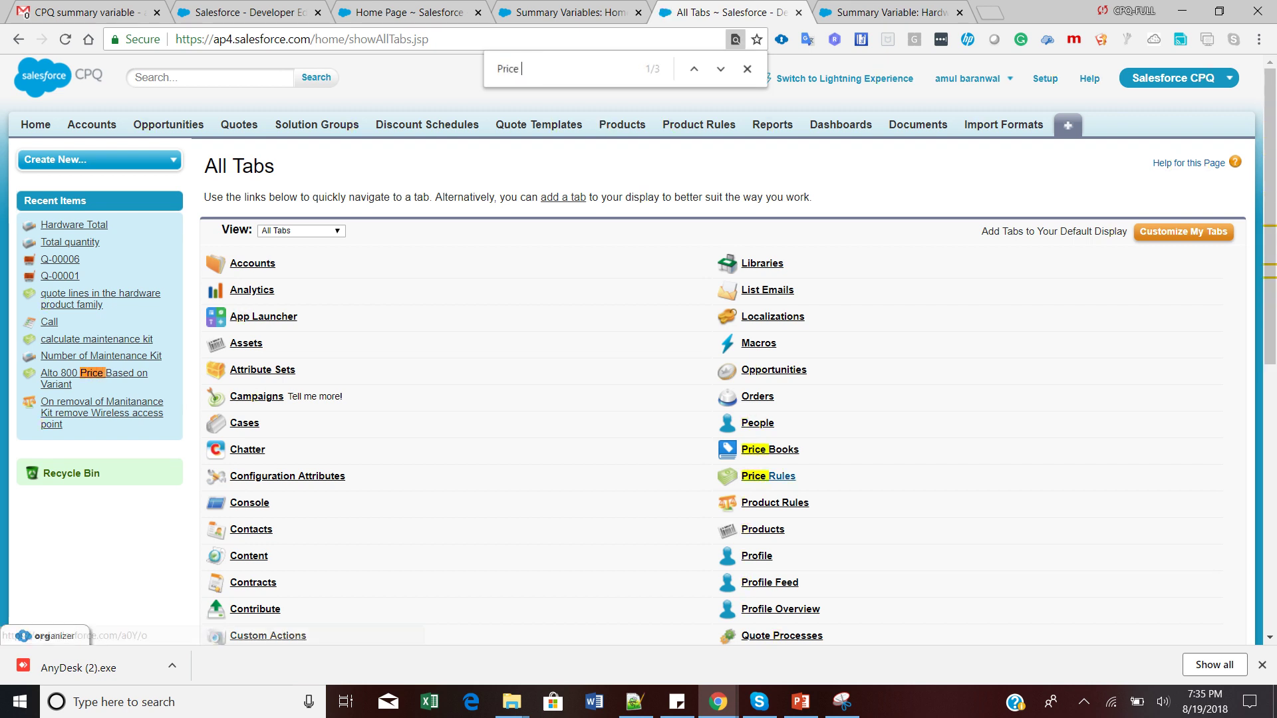
{"action": "left_click", "coordinate": [768, 476]}
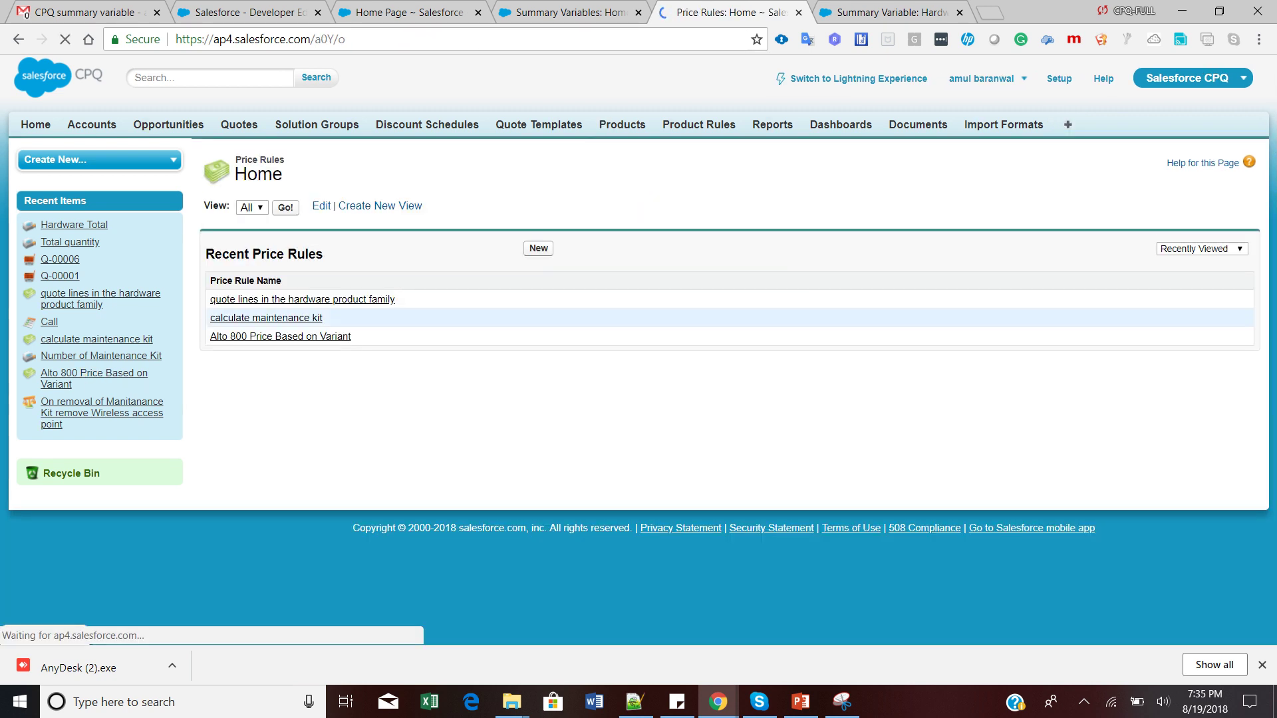
{"action": "left_click", "coordinate": [302, 300]}
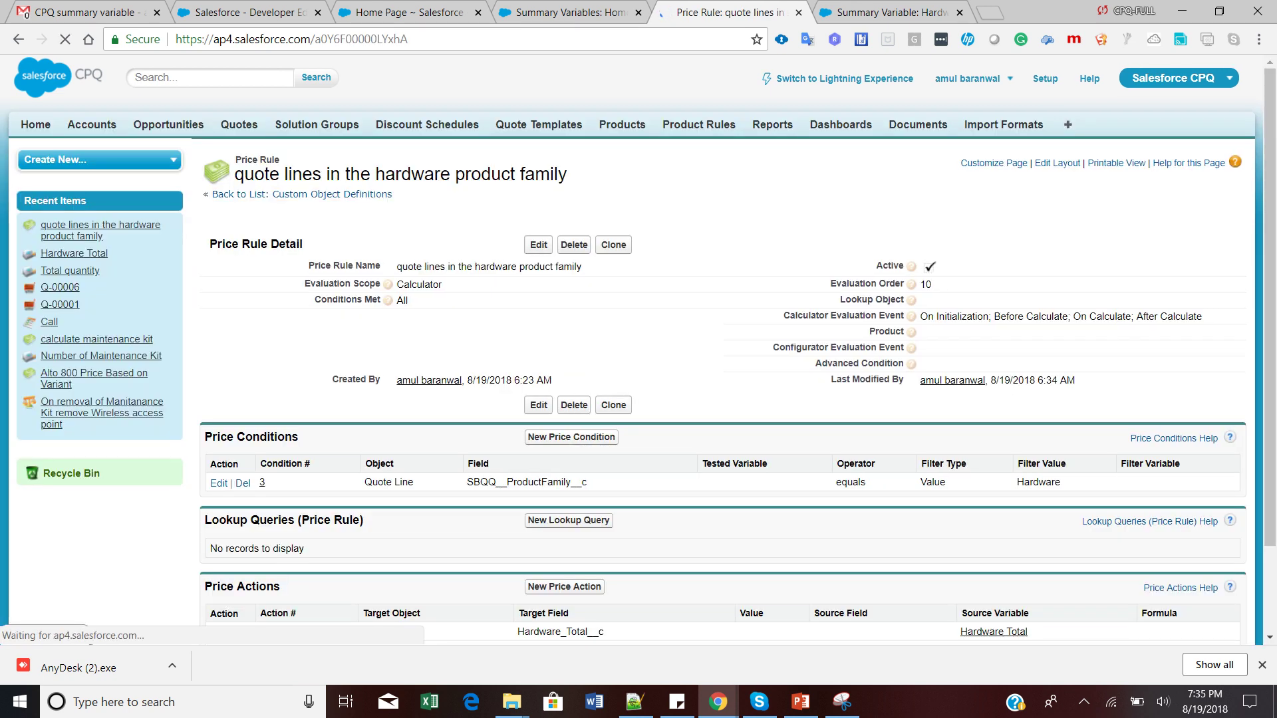
- Examine the hardware price rule's name, its product family condition and the target fields of its two price actions
{"action": "double_click", "coordinate": [397, 266]}
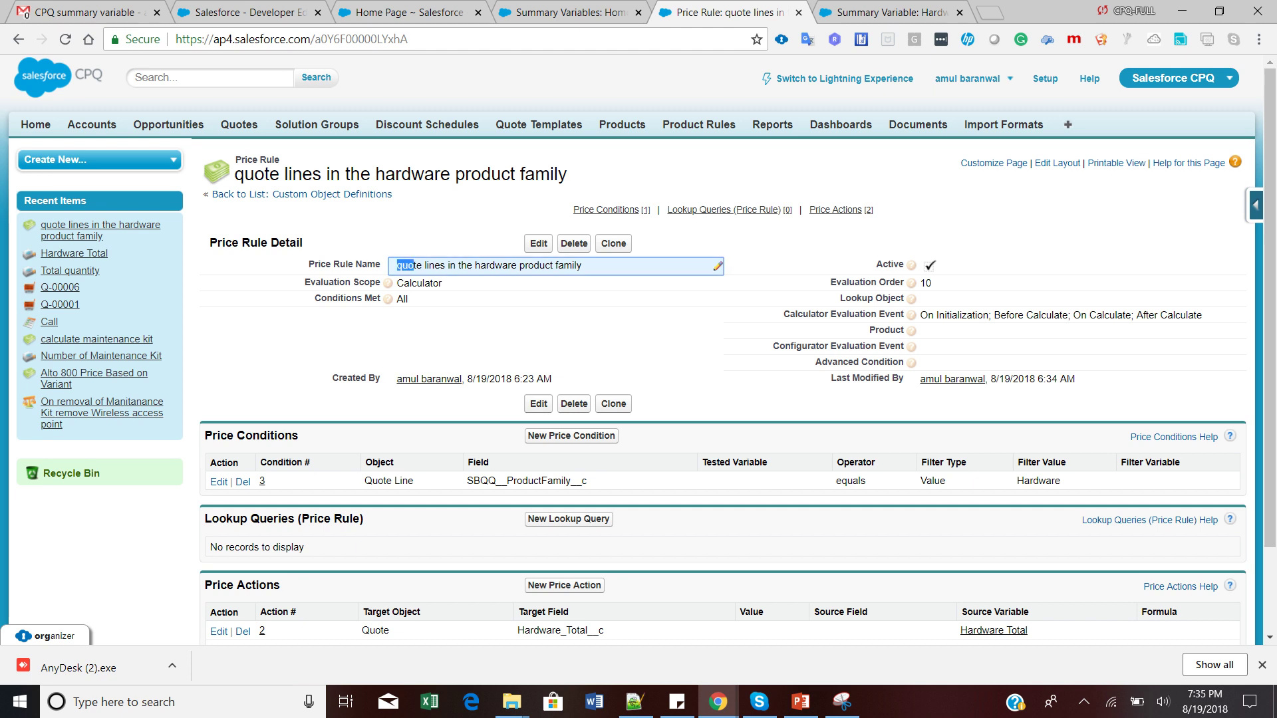
{"action": "left_click_drag", "start_coordinate": [397, 266], "coordinate": [582, 265]}
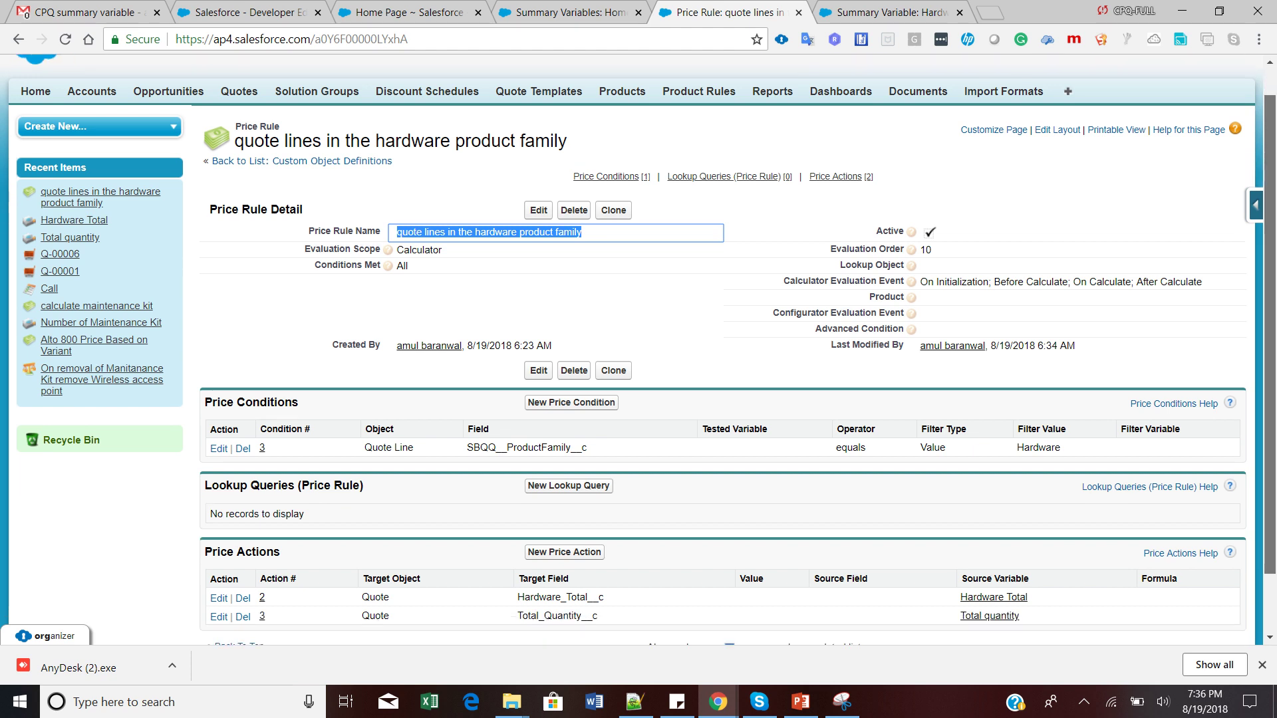
{"action": "scroll", "coordinate": [1269, 346], "scroll_direction": "down", "scroll_amount": 3}
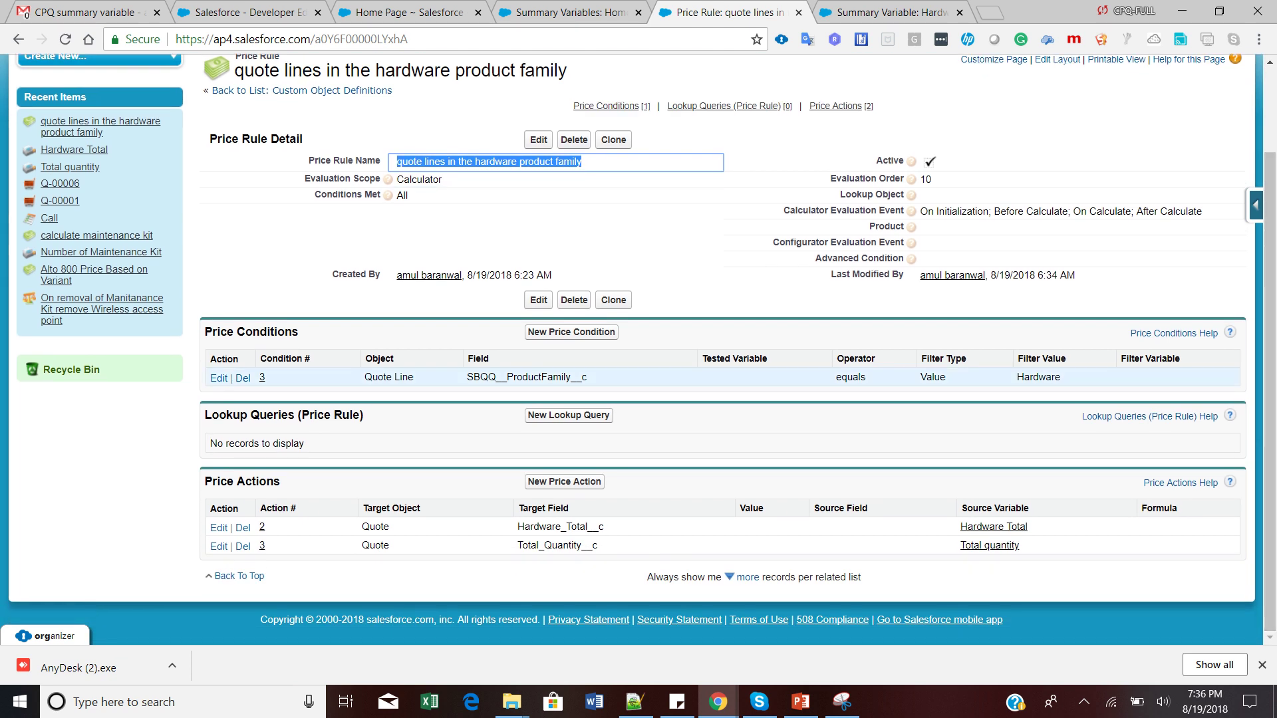
{"action": "key", "text": "Escape"}
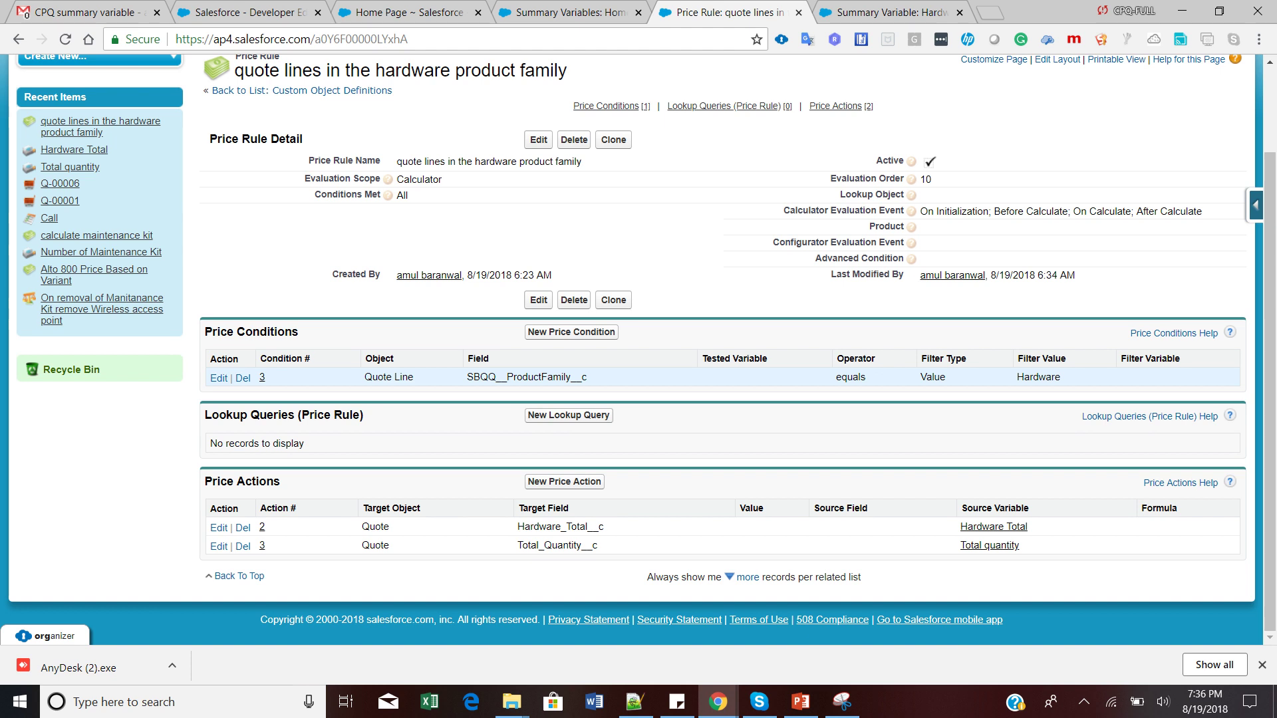
{"action": "left_click_drag", "start_coordinate": [364, 377], "coordinate": [587, 377]}
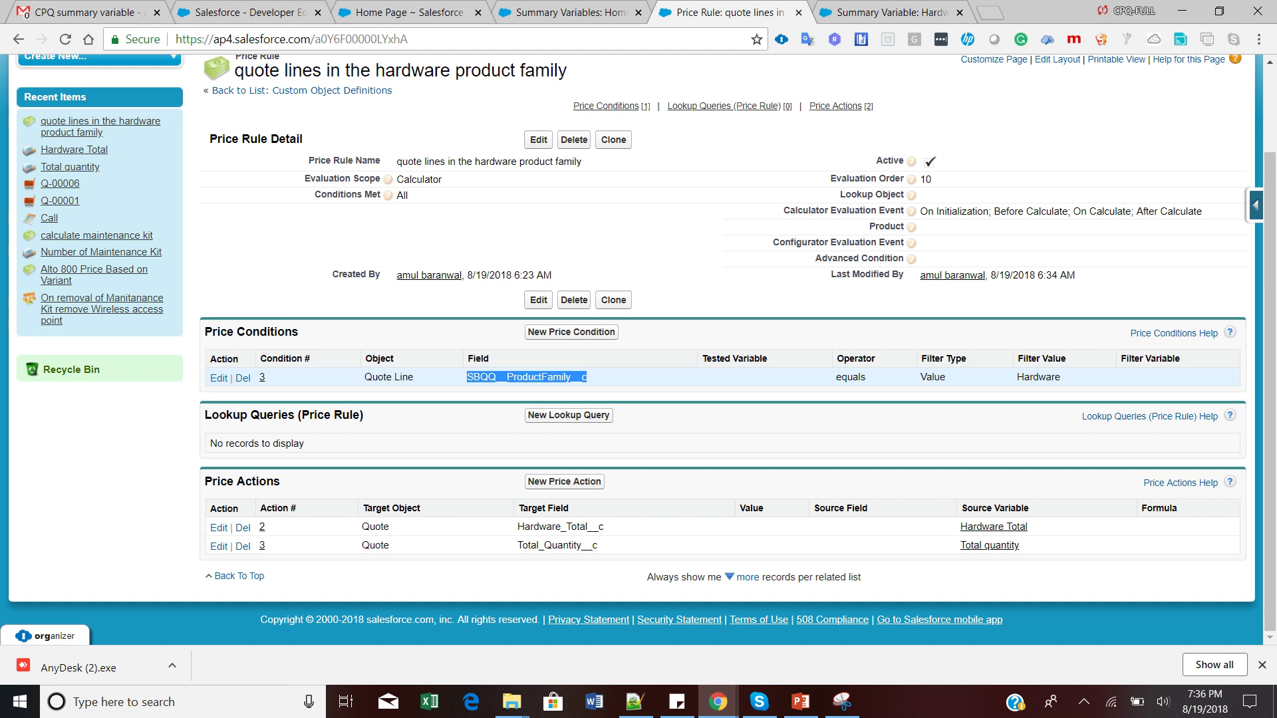
{"action": "left_click_drag", "start_coordinate": [1061, 377], "coordinate": [1016, 377]}
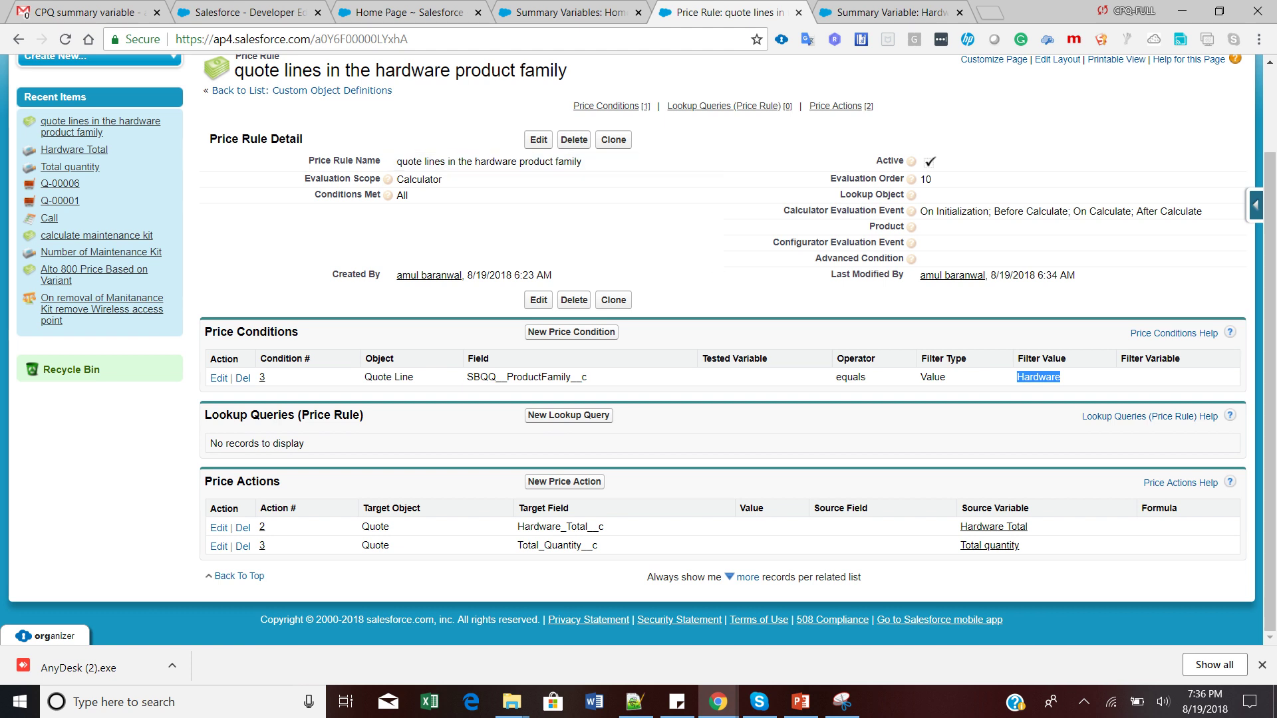
{"action": "left_click_drag", "start_coordinate": [364, 377], "coordinate": [541, 377]}
{"action": "left_click_drag", "start_coordinate": [604, 527], "coordinate": [518, 527]}
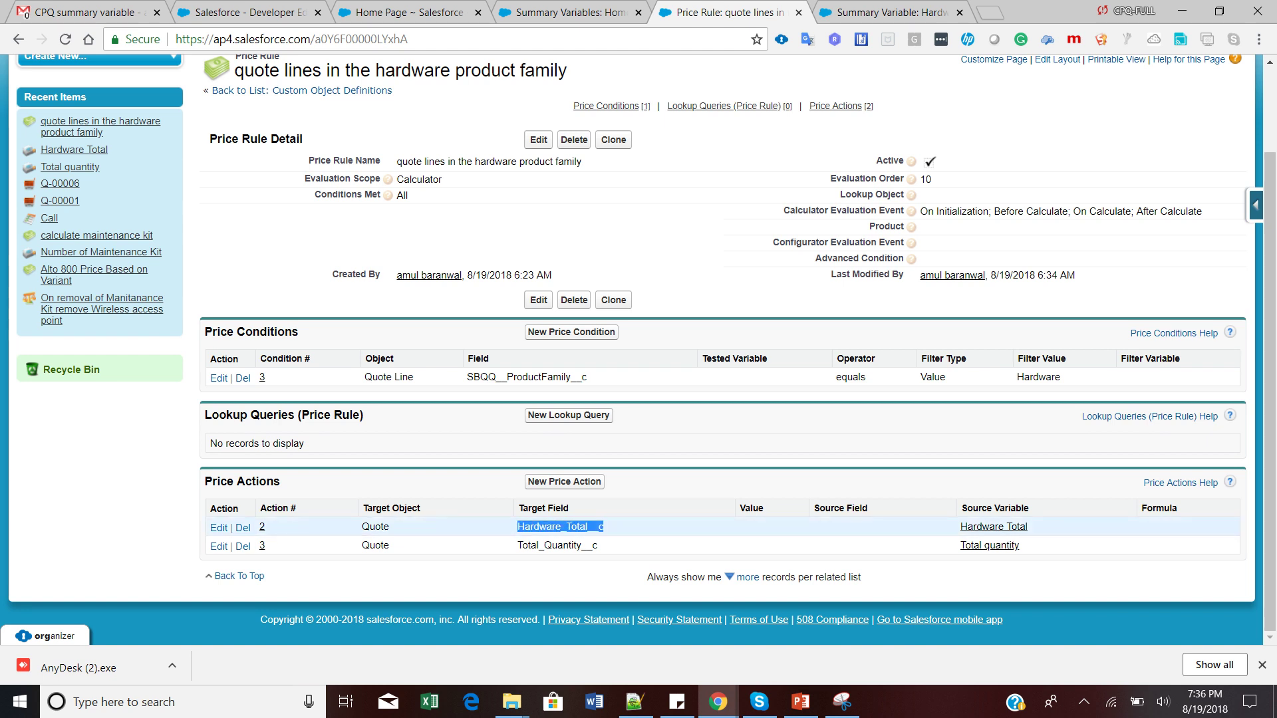
{"action": "left_click_drag", "start_coordinate": [599, 546], "coordinate": [518, 546]}
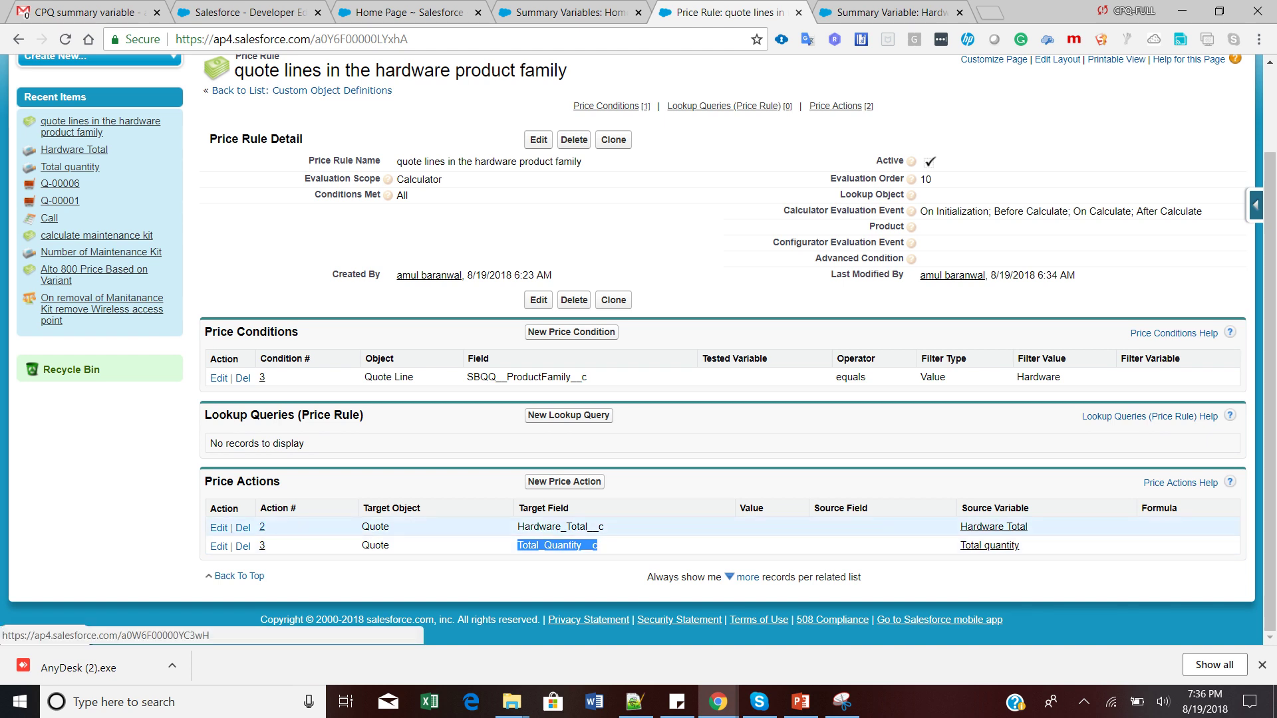
- Open price action 2 of the rule and examine its target object, target field and source variable
{"action": "left_click", "coordinate": [262, 526], "text": "ctrl"}
{"action": "left_click", "coordinate": [809, 12]}
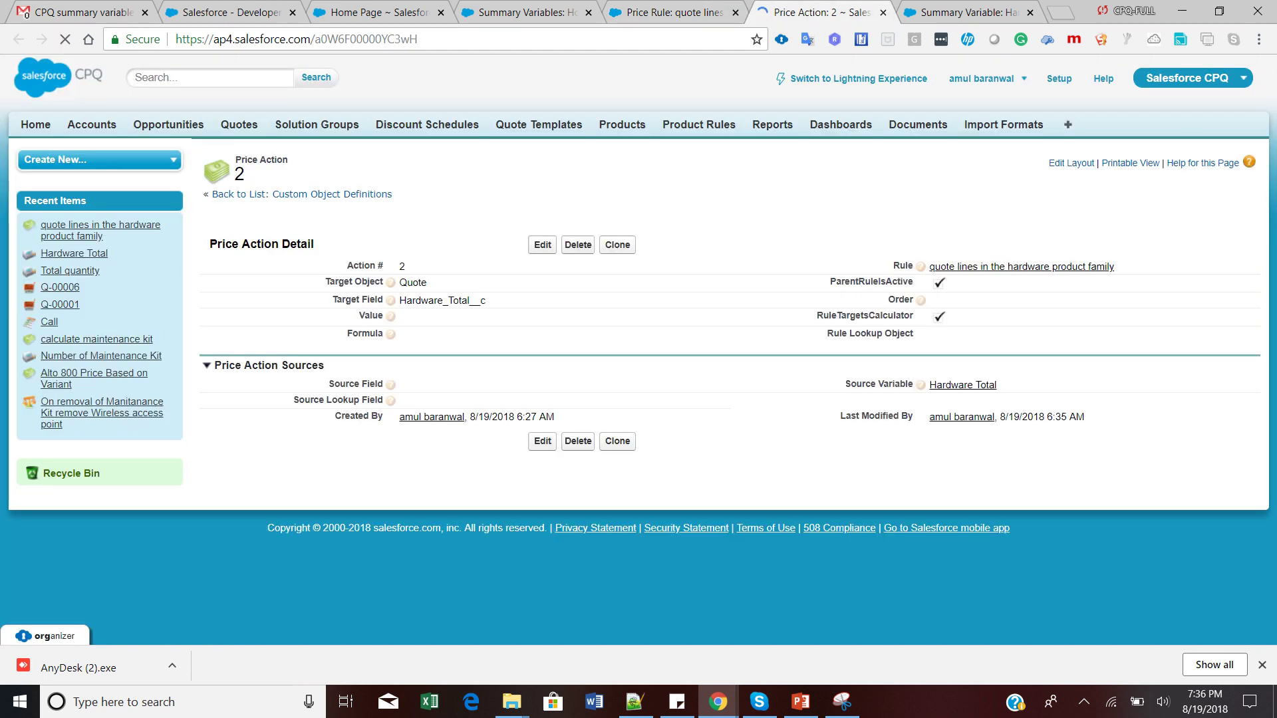
{"action": "left_click_drag", "start_coordinate": [427, 282], "coordinate": [399, 283]}
{"action": "left_click", "coordinate": [399, 300]}
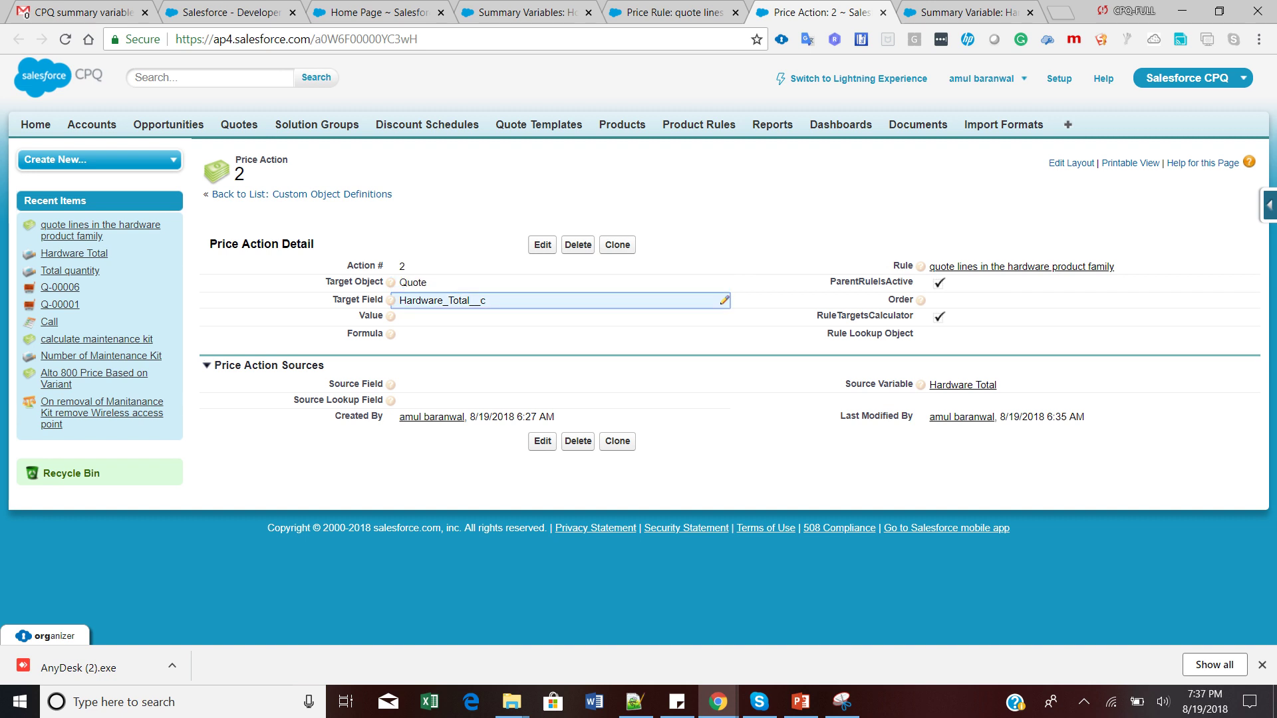
{"action": "double_click", "coordinate": [465, 300]}
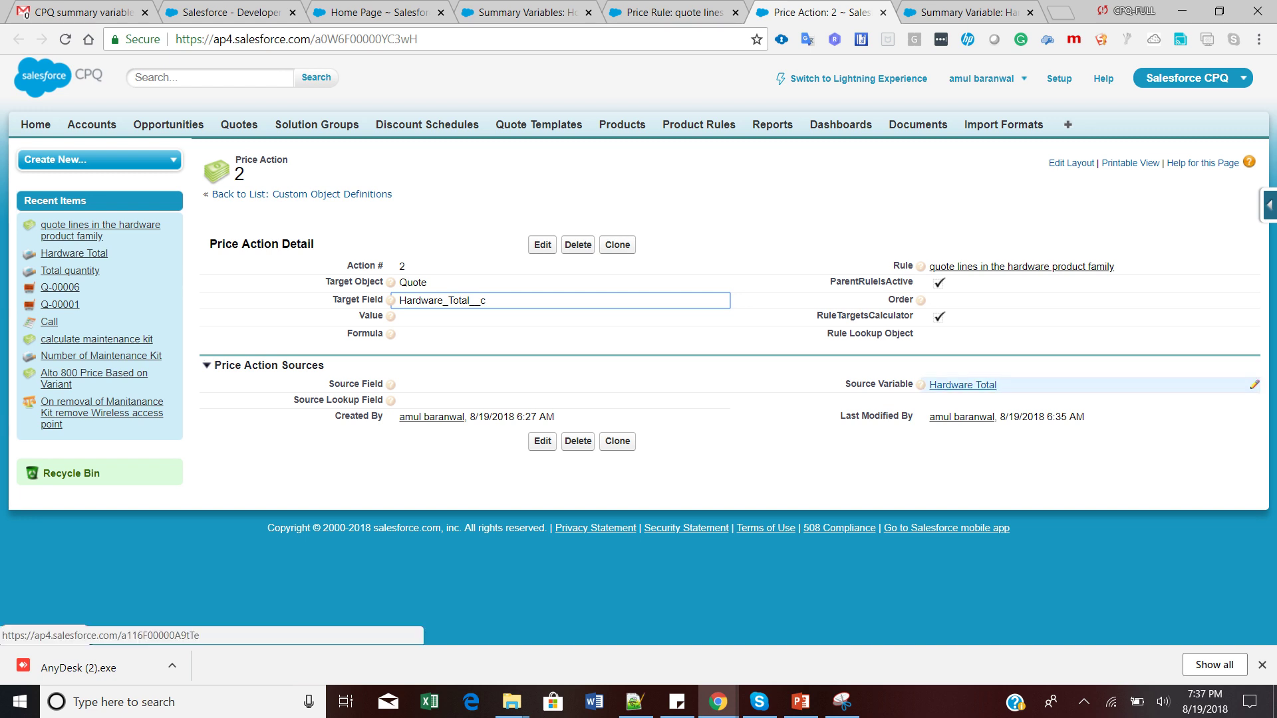
{"action": "mouse_move", "coordinate": [965, 385]}
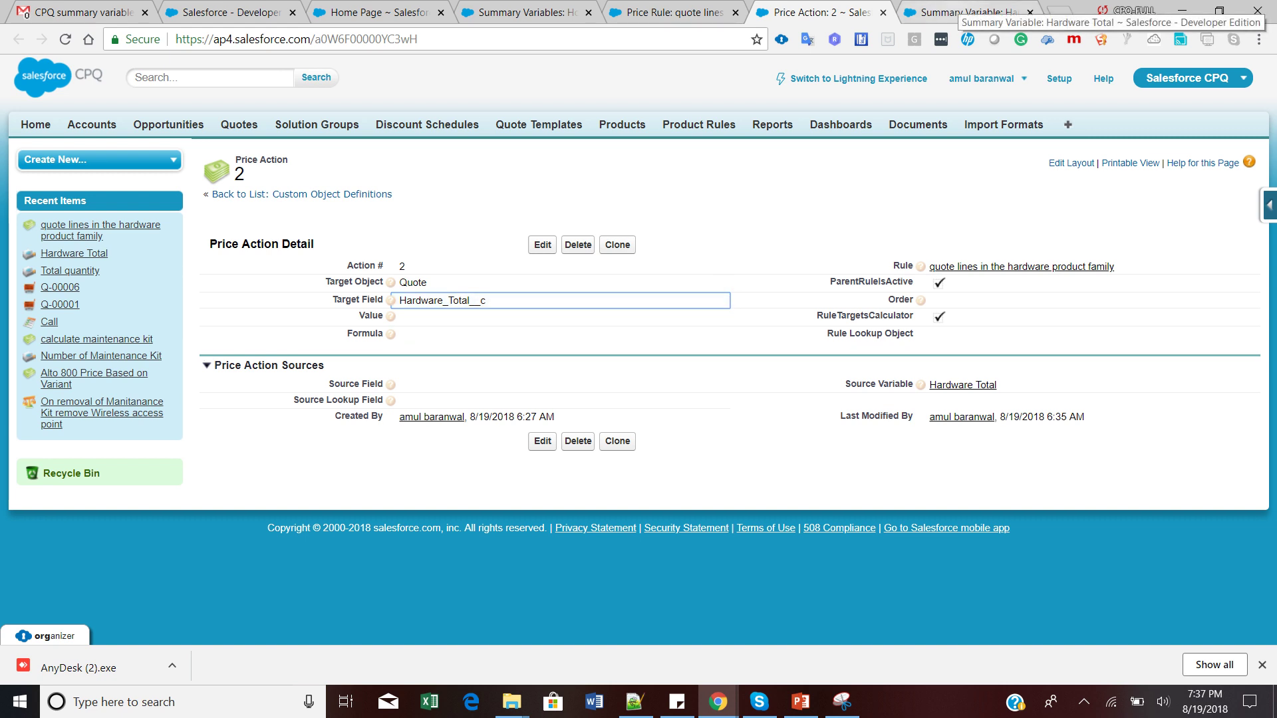
- Compare the Hardware Total summary variable with price action 2 and return to the price rule
{"action": "left_click", "coordinate": [968, 12]}
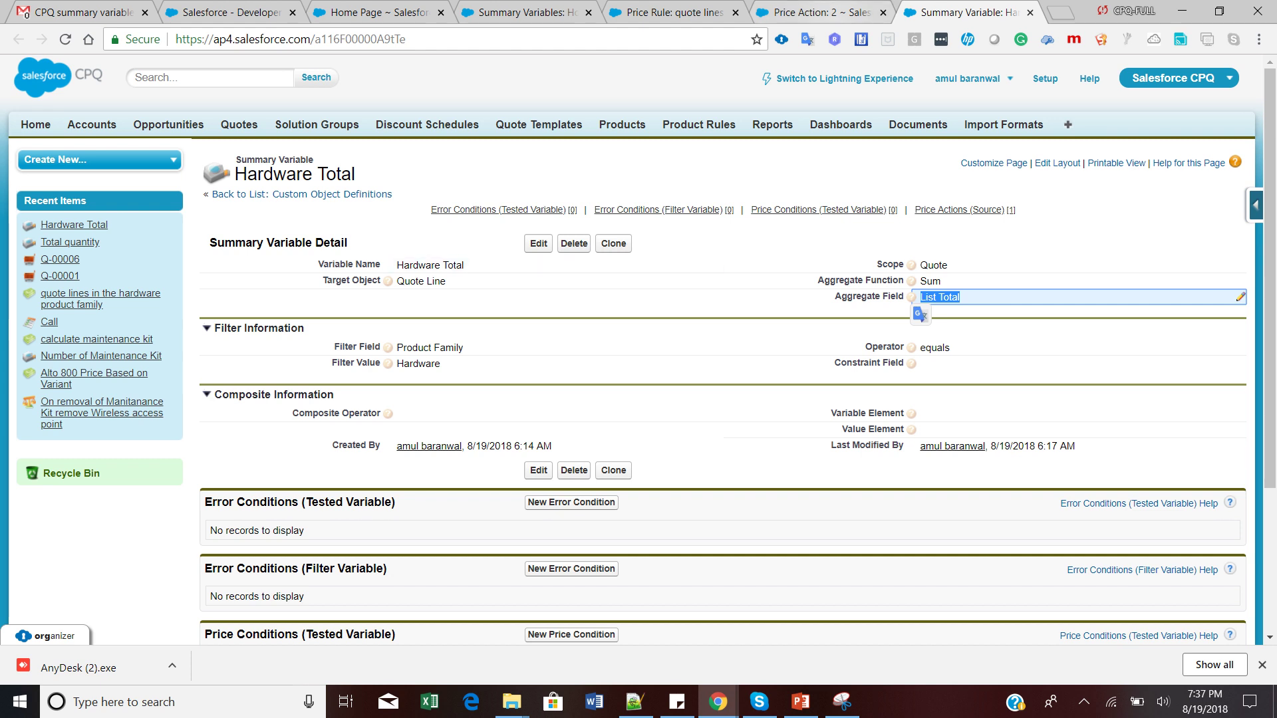
{"action": "left_click", "coordinate": [821, 12]}
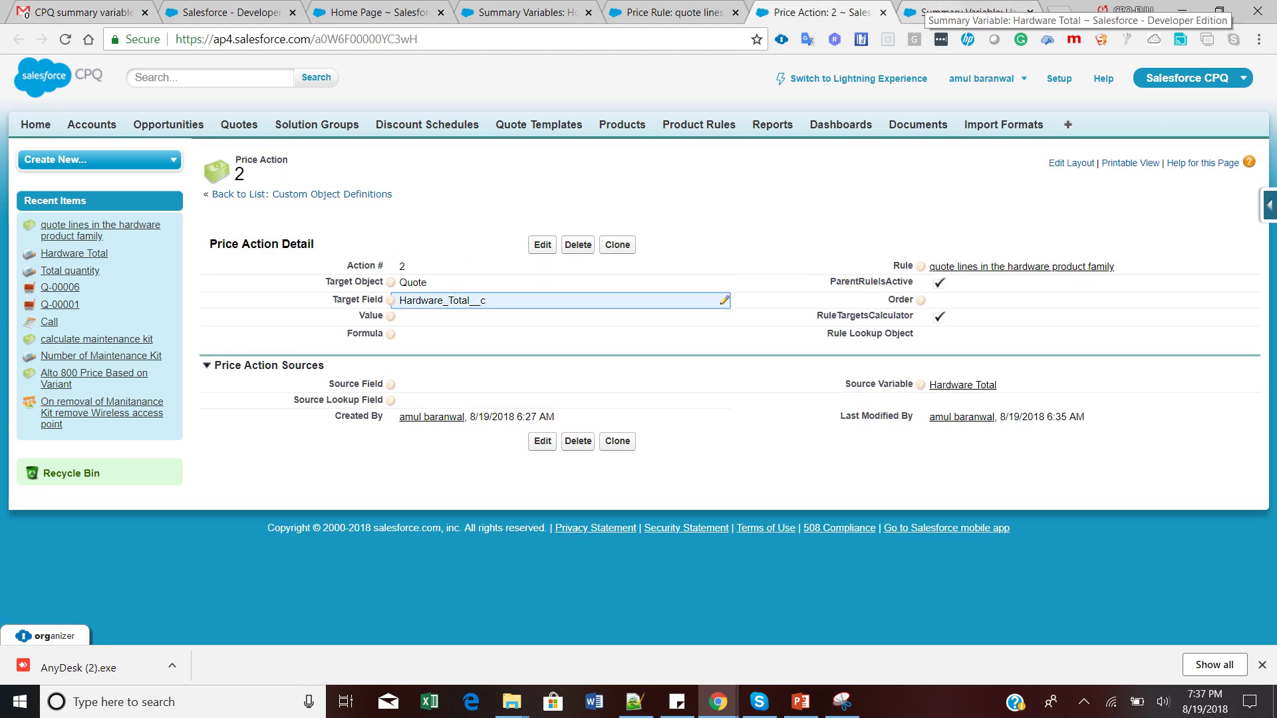
{"action": "left_click", "coordinate": [707, 12]}
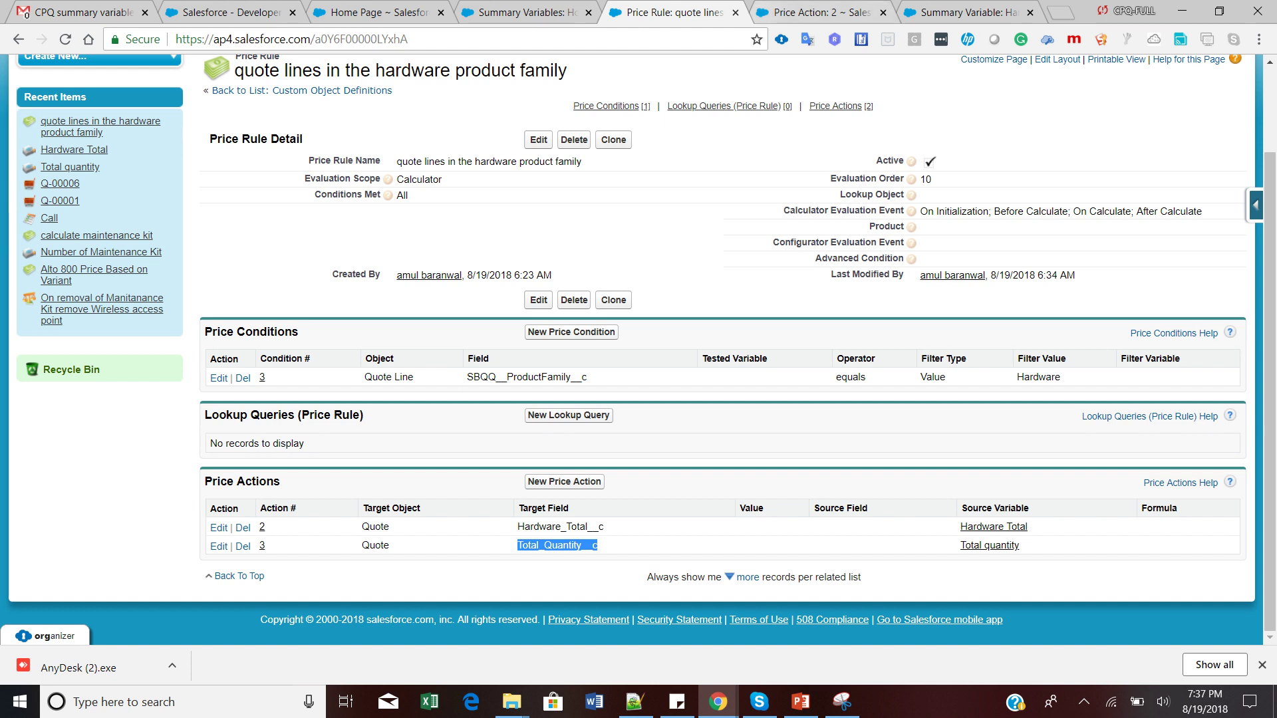
{"action": "left_click", "coordinate": [818, 12]}
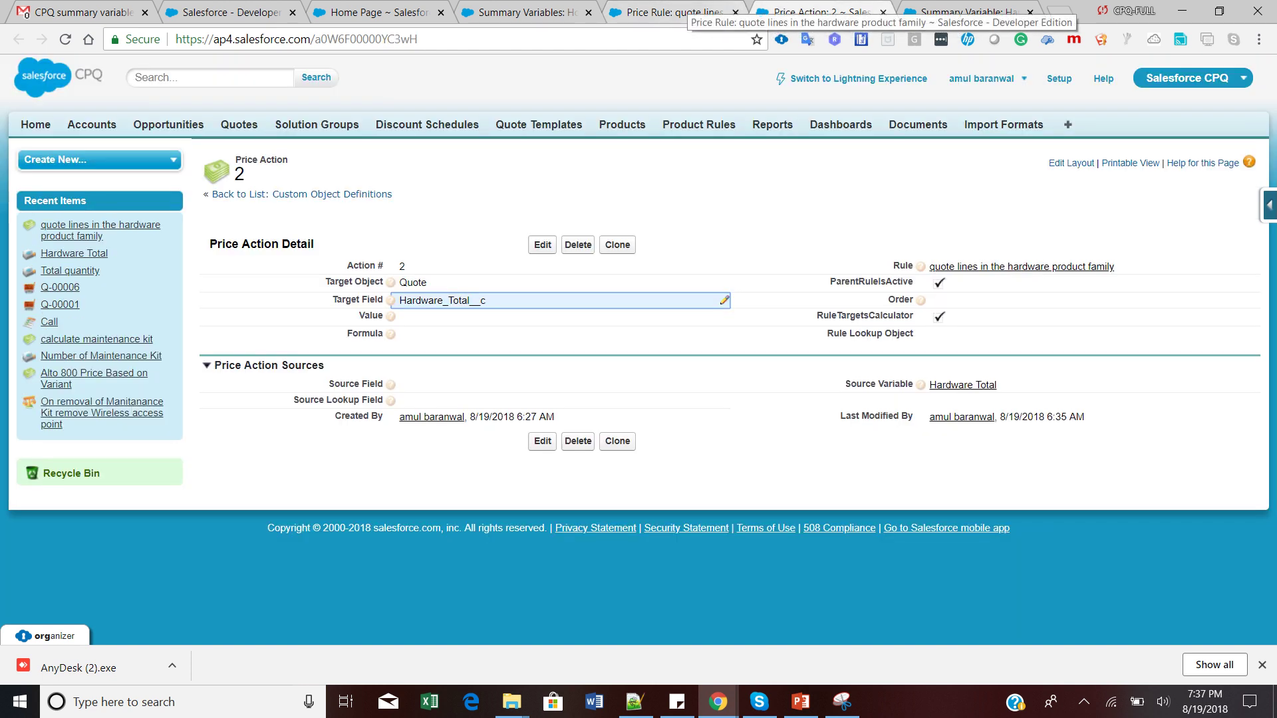
{"action": "left_click", "coordinate": [672, 12]}
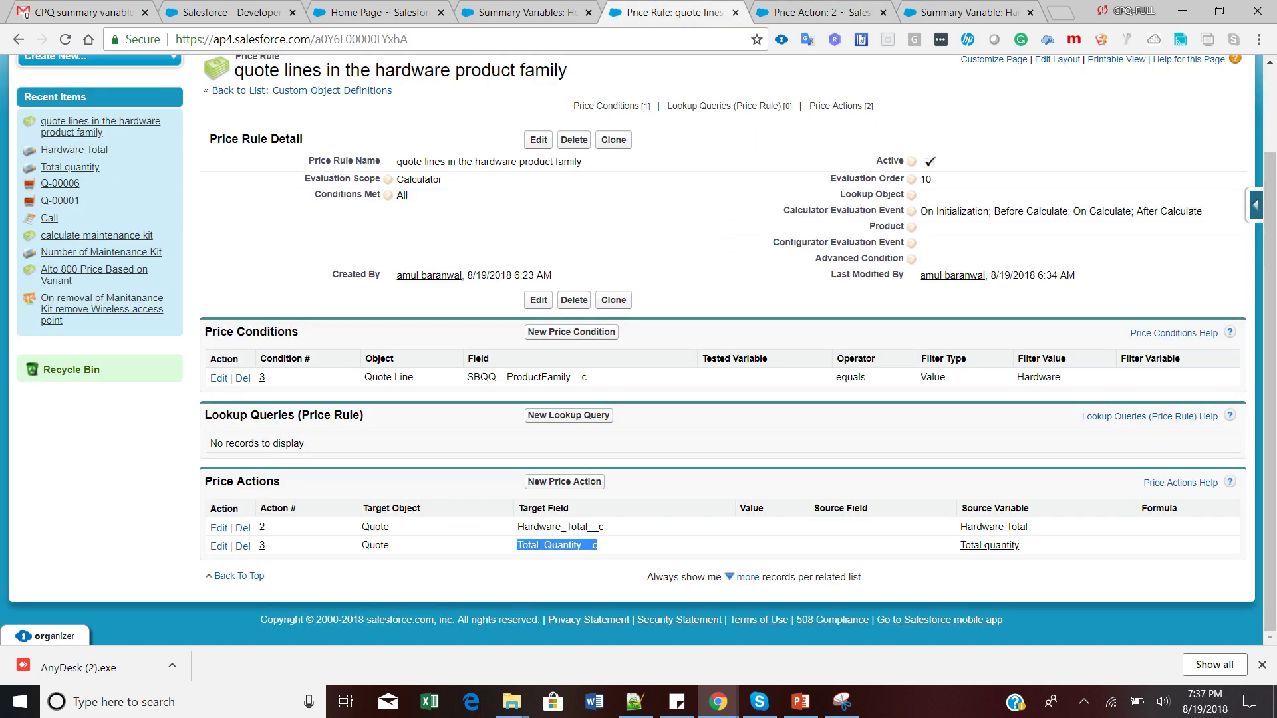
- Open price action 3 of the rule and examine its target field, target object and source variable details
{"action": "left_click", "coordinate": [262, 545], "text": "ctrl"}
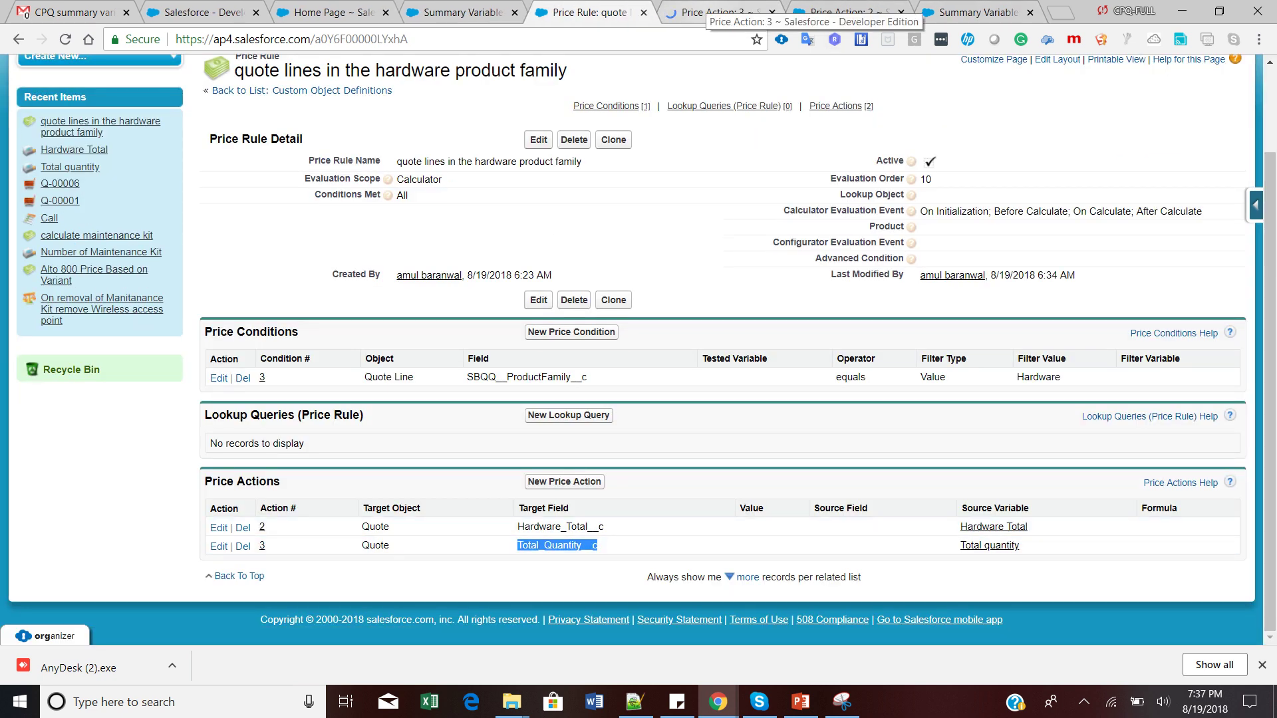
{"action": "left_click", "coordinate": [710, 12]}
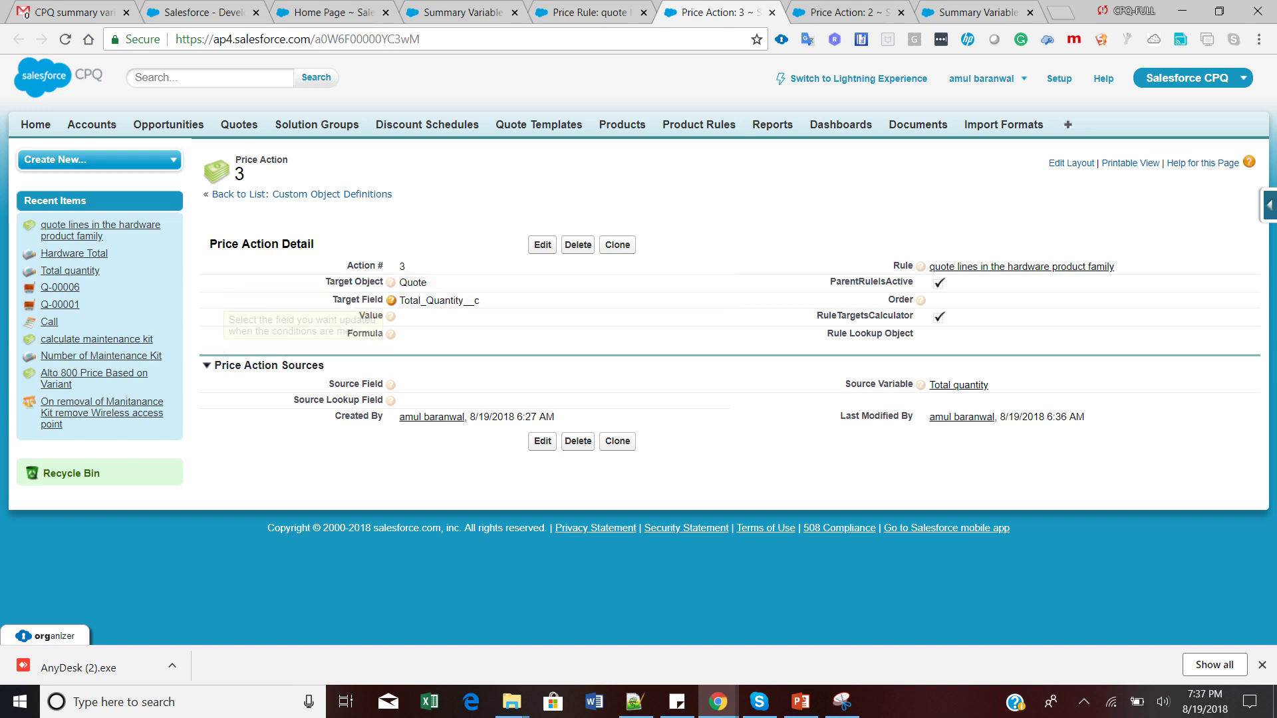
{"action": "left_click_drag", "start_coordinate": [403, 300], "coordinate": [480, 301]}
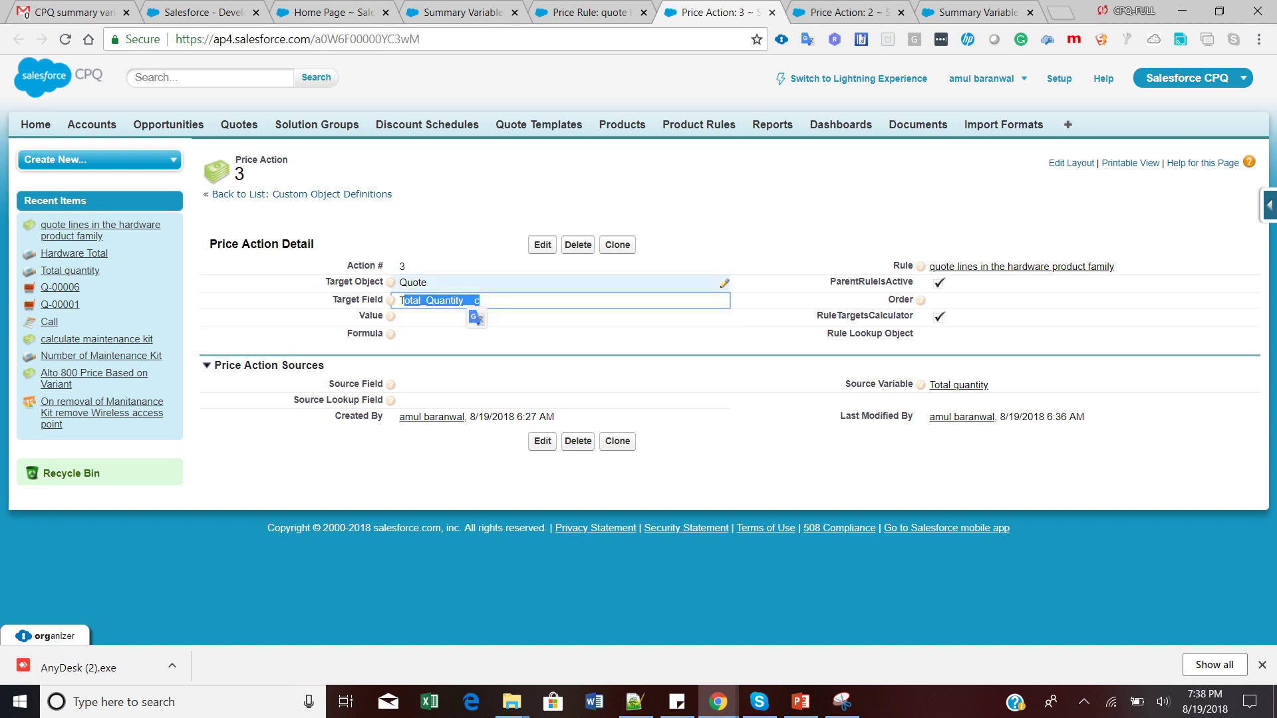
{"action": "left_click", "coordinate": [457, 284]}
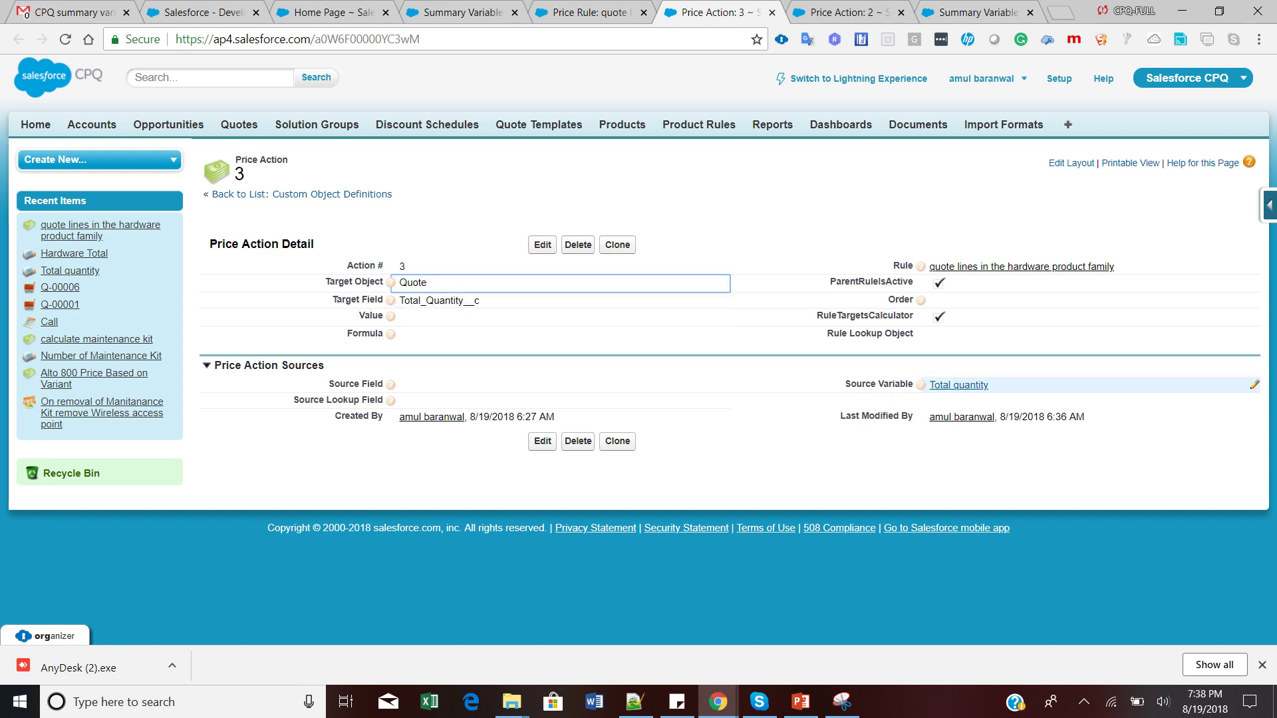
{"action": "mouse_move", "coordinate": [965, 386]}
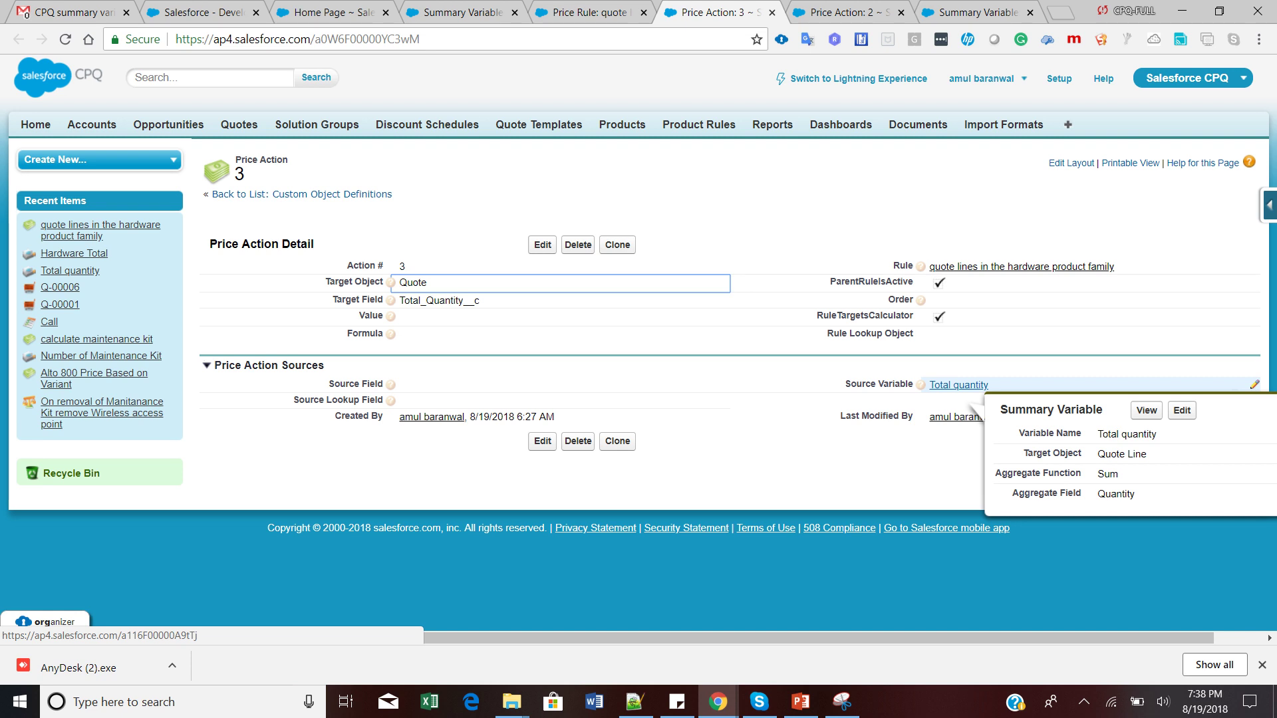
- Go from price action 3 to its parent price rule and review the condition's field and filter value and both action target fields
{"action": "left_click", "coordinate": [975, 266]}
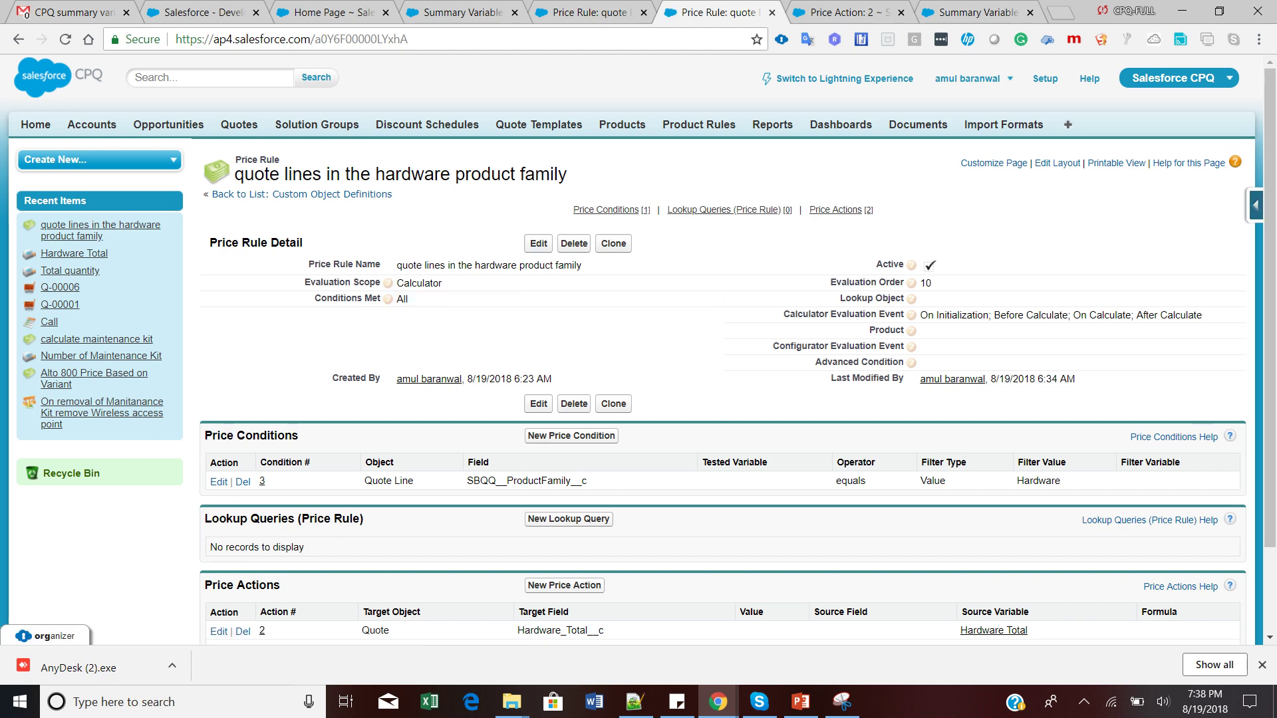
{"action": "left_click_drag", "start_coordinate": [365, 480], "coordinate": [565, 480]}
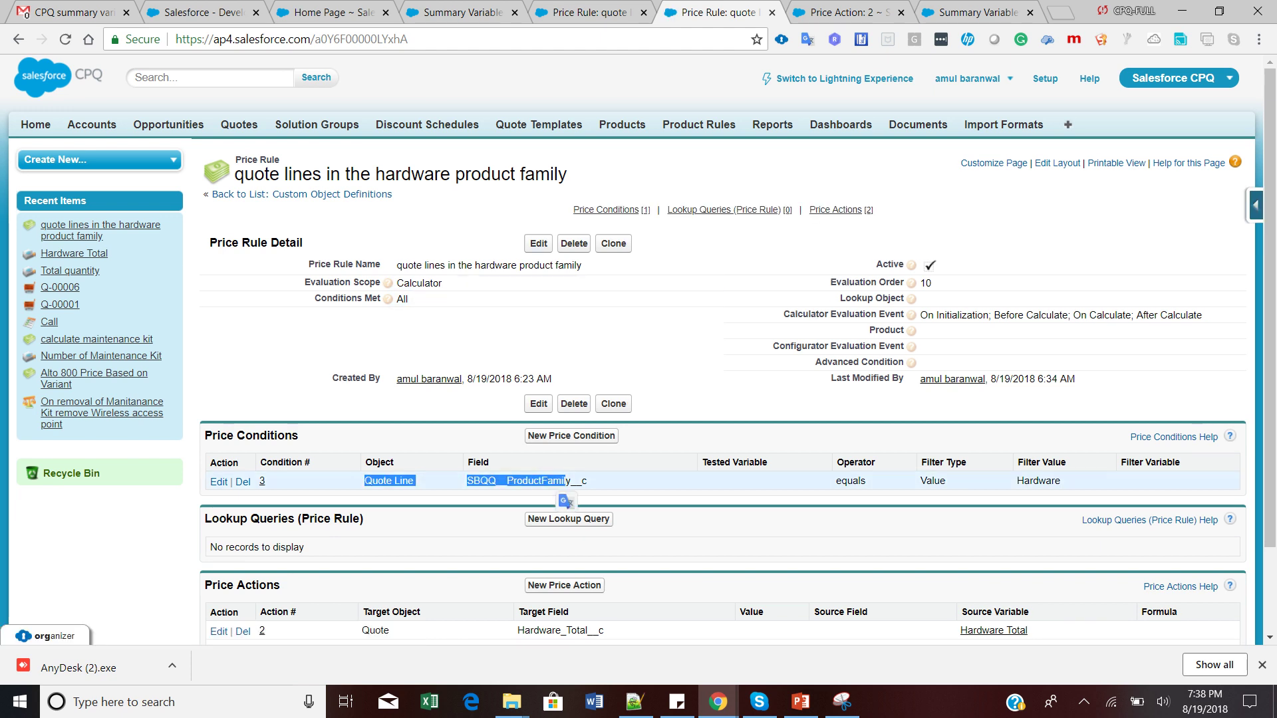
{"action": "double_click", "coordinate": [526, 480]}
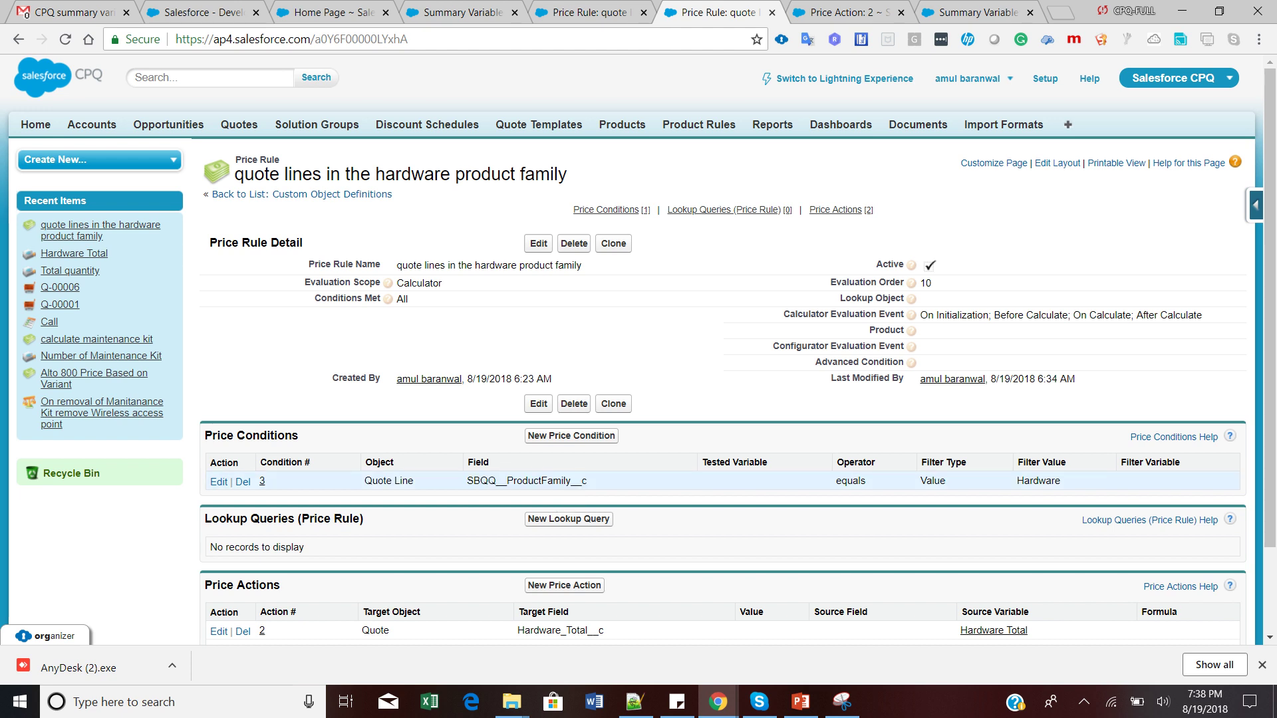
{"action": "double_click", "coordinate": [1039, 480]}
{"action": "left_click_drag", "start_coordinate": [1269, 466], "coordinate": [1269, 492]}
{"action": "scroll", "coordinate": [639, 349], "scroll_direction": "down", "scroll_amount": 1}
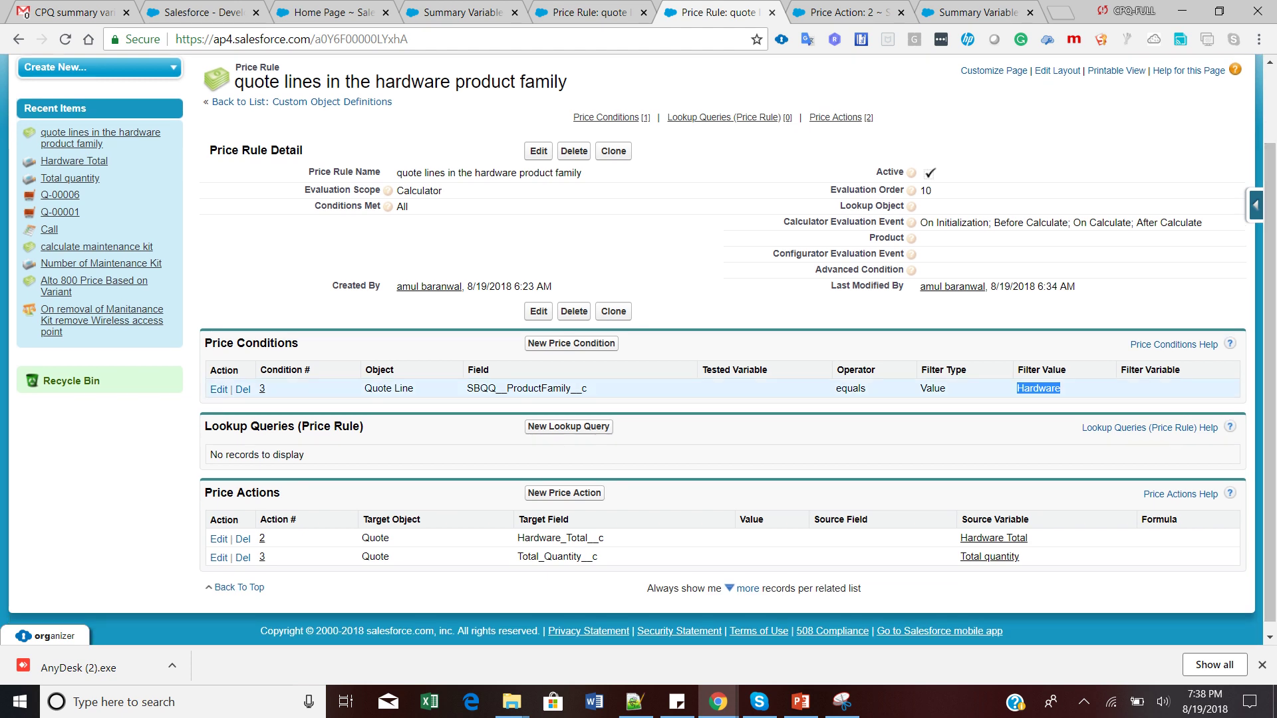
{"action": "double_click", "coordinate": [560, 537]}
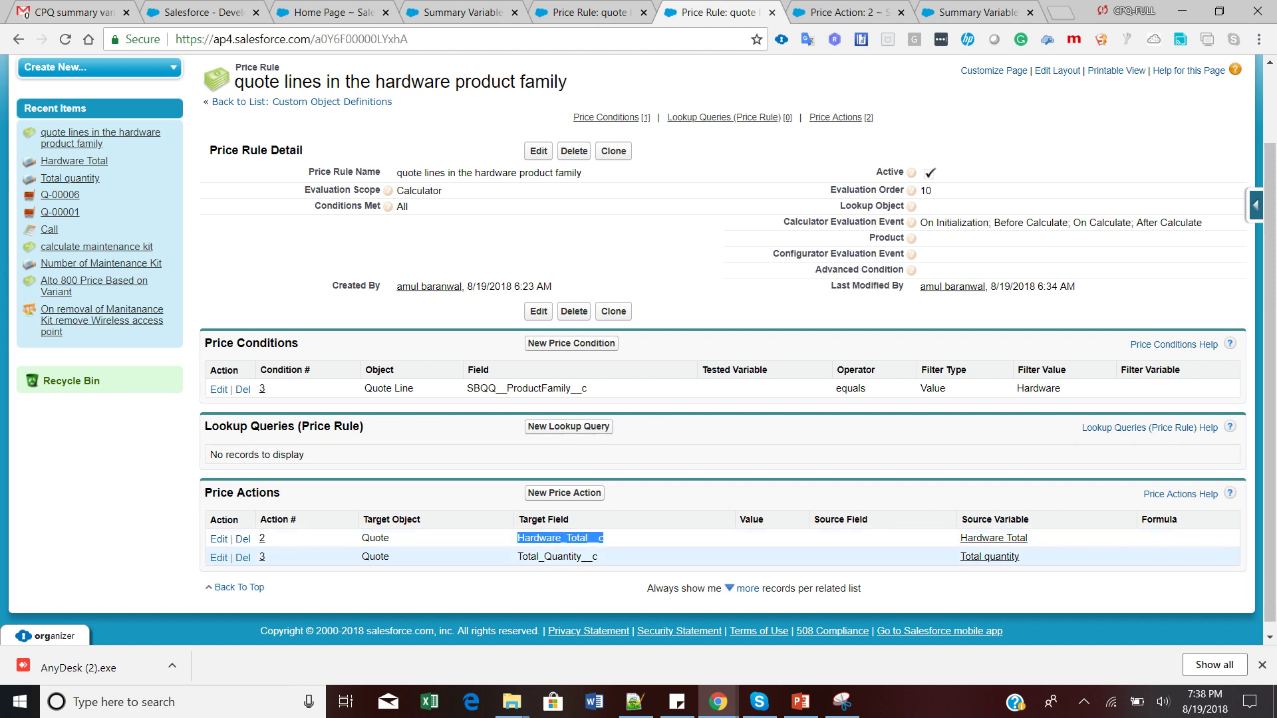
{"action": "left_click", "coordinate": [558, 557]}
{"action": "double_click", "coordinate": [557, 557]}
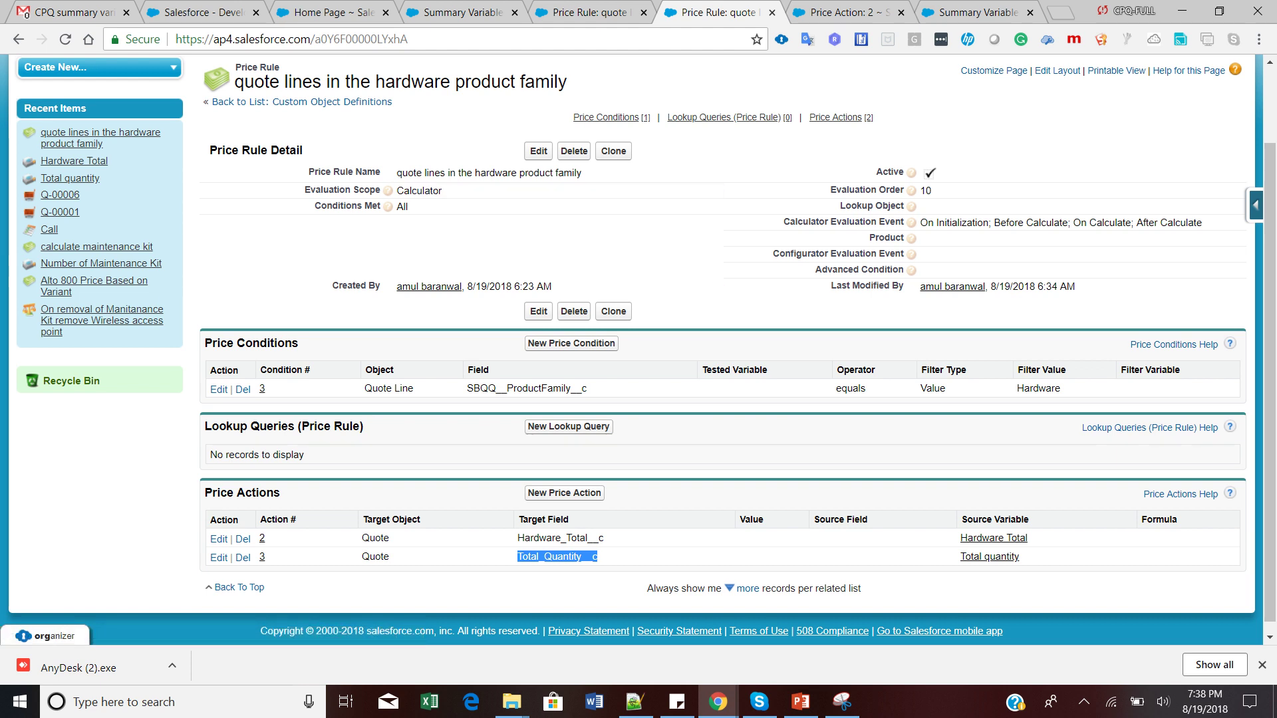
- Return to the quote, discard its unsaved line changes and reopen the quote line editor
{"action": "left_click", "coordinate": [225, 12]}
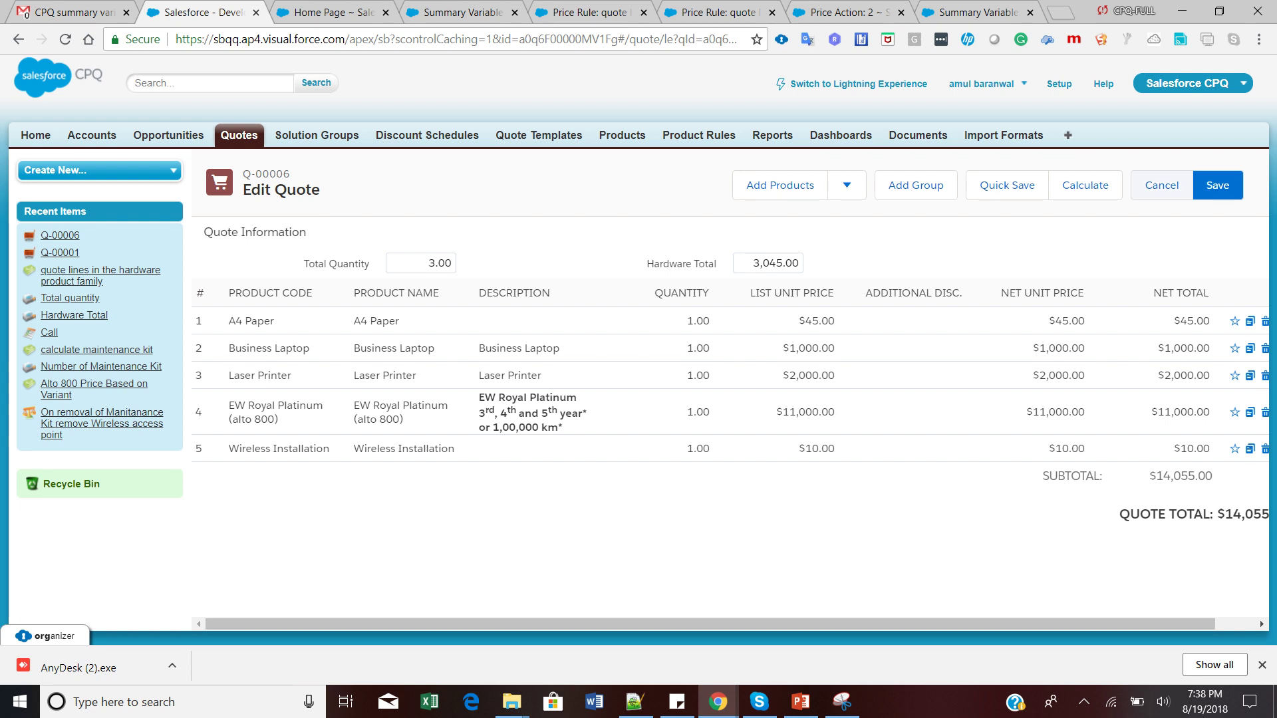
{"action": "left_click", "coordinate": [1160, 185]}
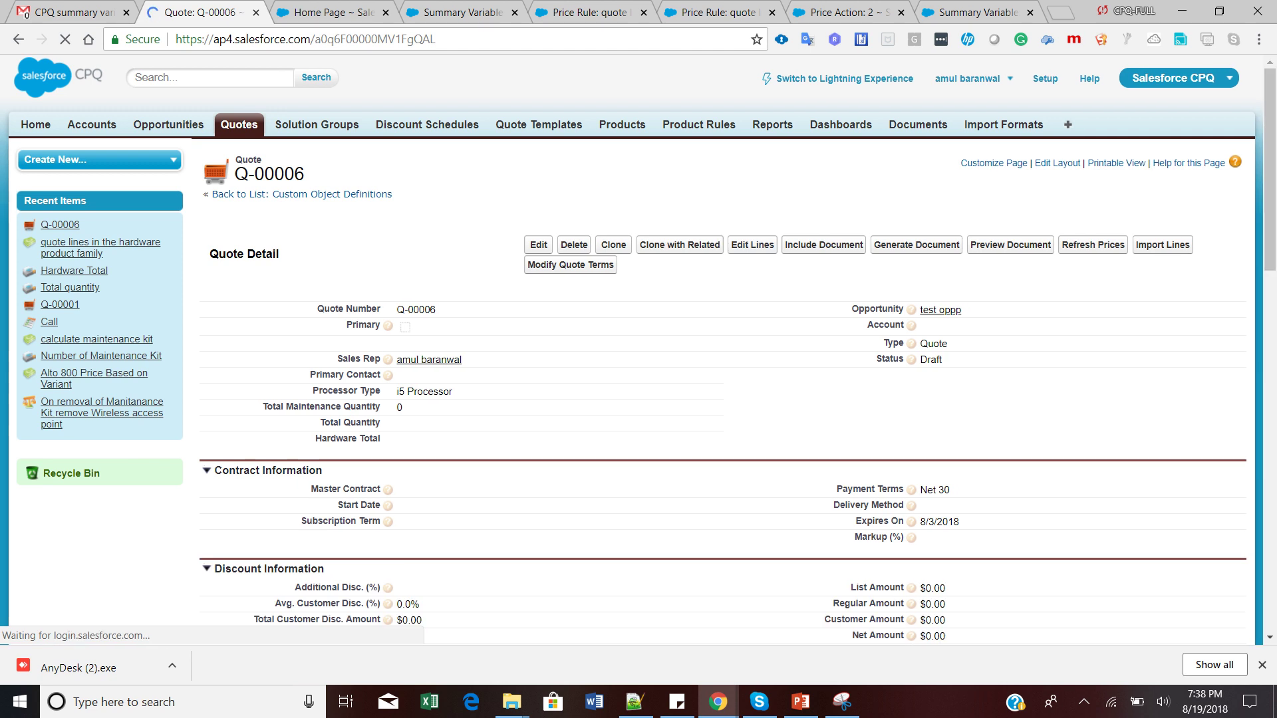
{"action": "left_click", "coordinate": [751, 244]}
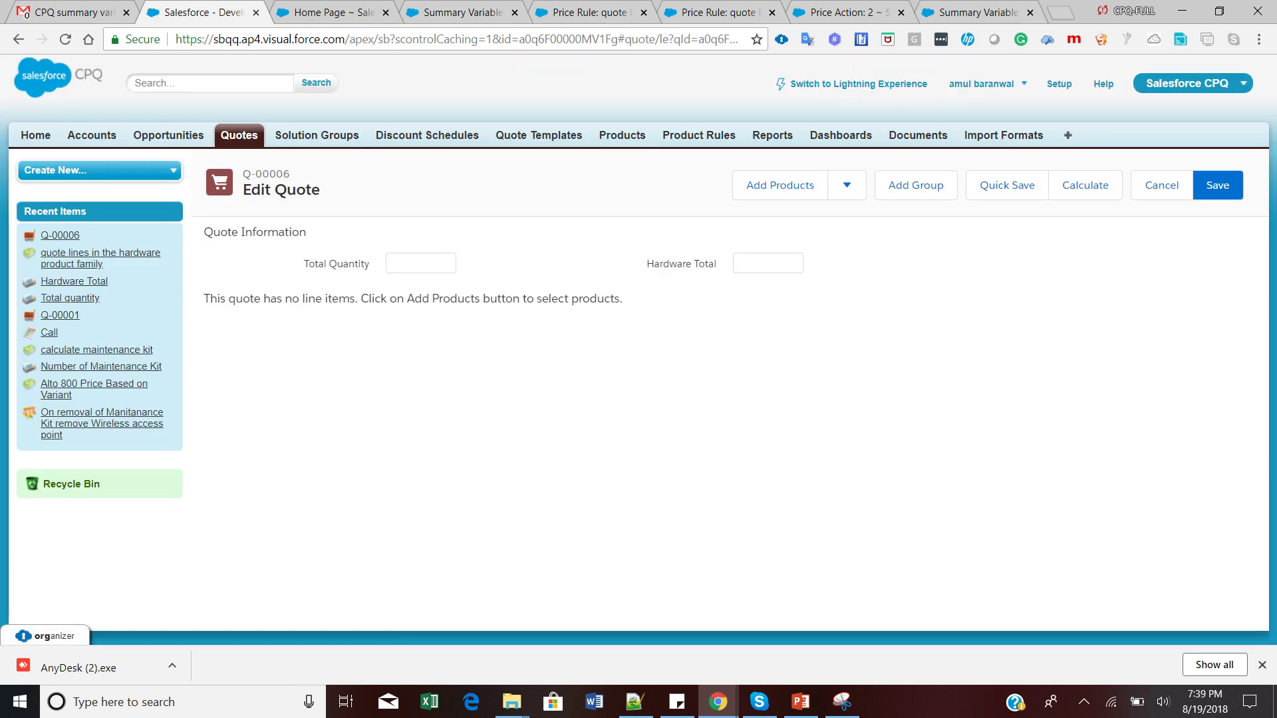
- Add the hardware products A4 Paper and Business Laptop and the accessory Autographix MARUTI ALTO 800 to the quote
{"action": "left_click", "coordinate": [779, 184]}
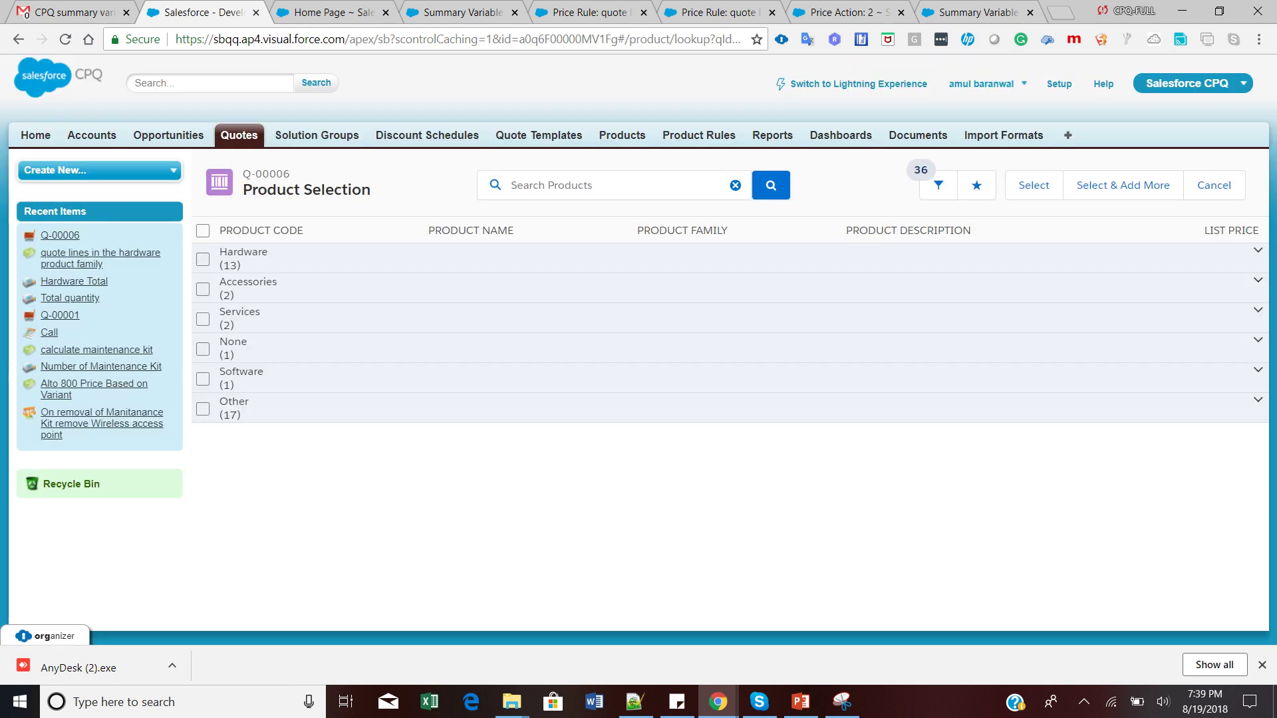
{"action": "left_click", "coordinate": [243, 258]}
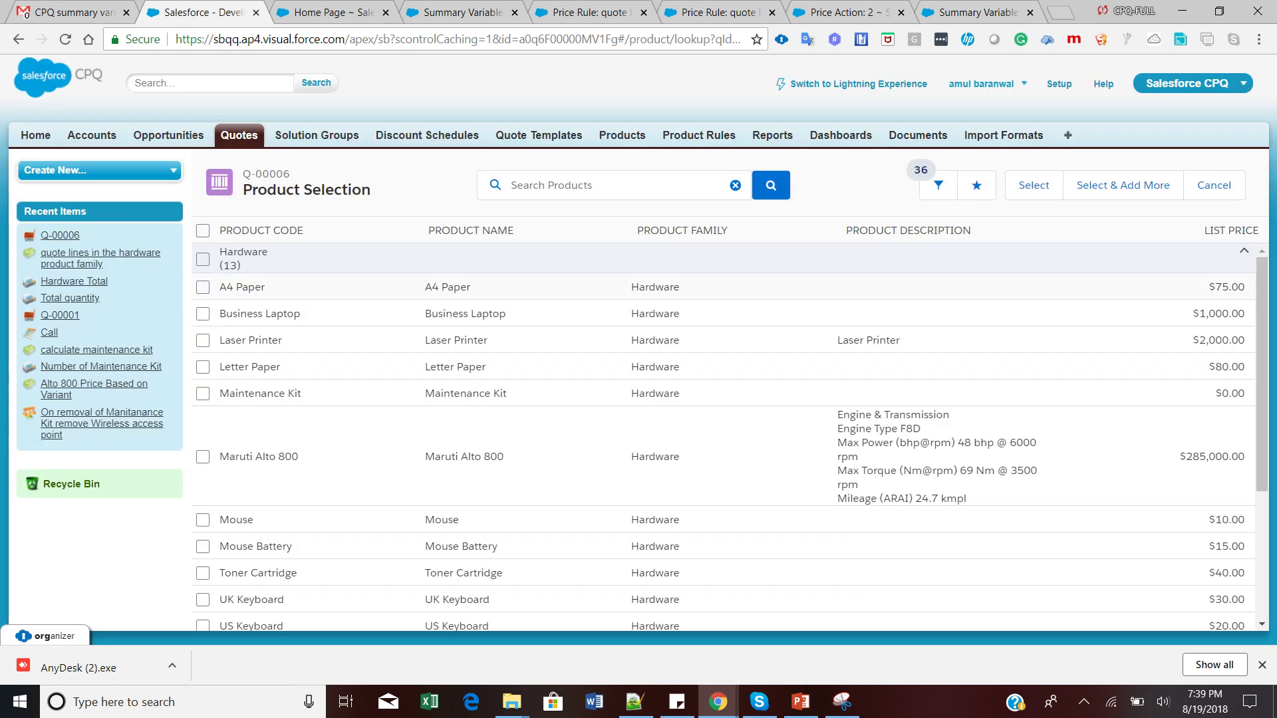
{"action": "left_click", "coordinate": [203, 287]}
{"action": "left_click", "coordinate": [203, 313]}
{"action": "left_click", "coordinate": [243, 258]}
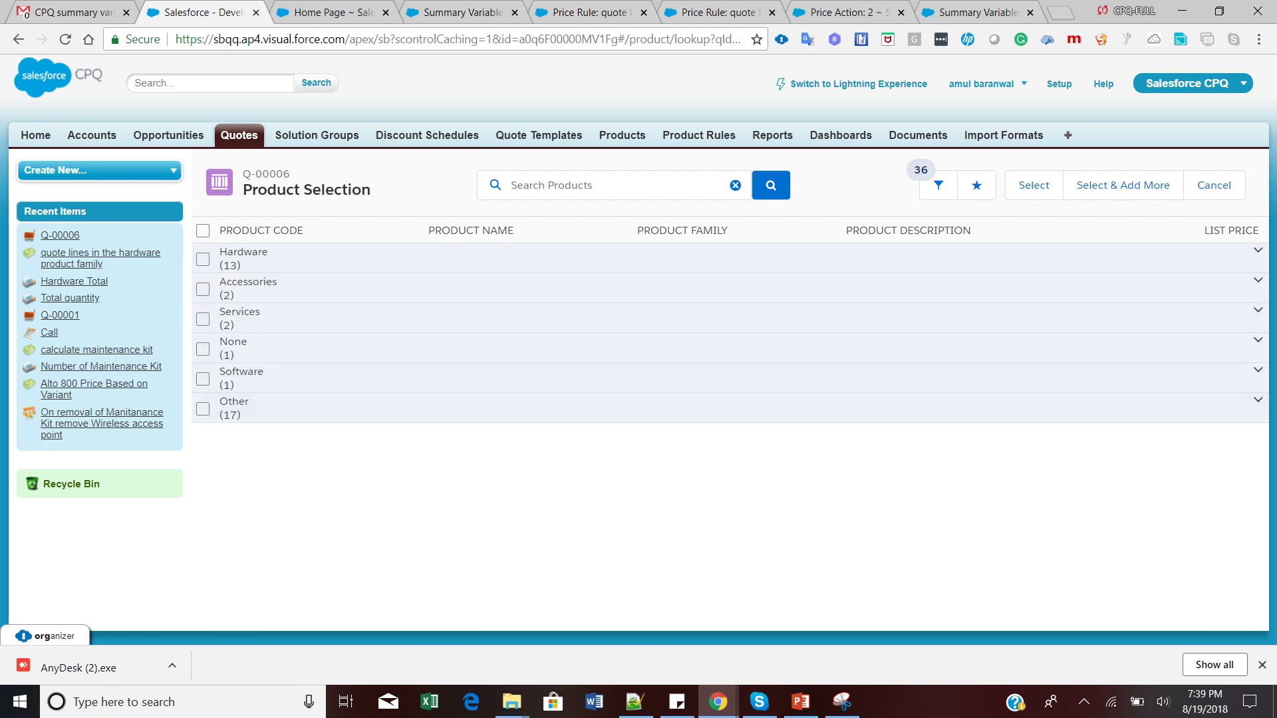
{"action": "left_click", "coordinate": [247, 288]}
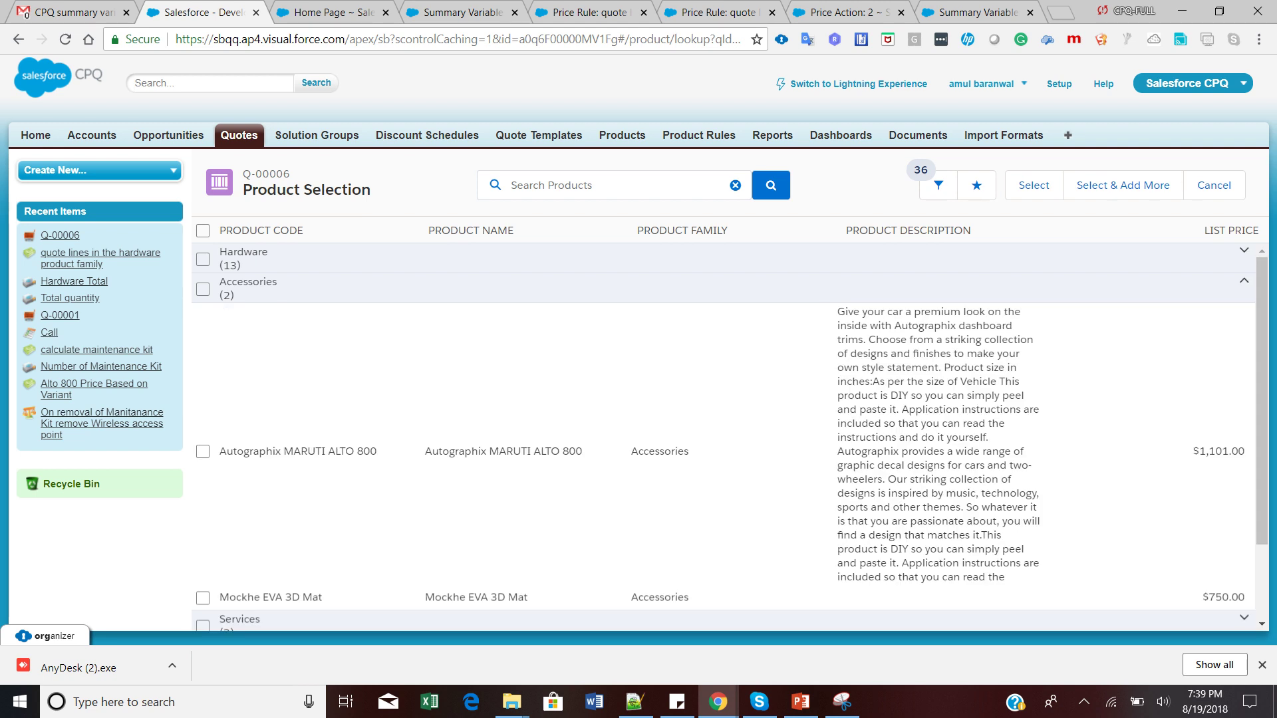
{"action": "left_click", "coordinate": [203, 452]}
{"action": "left_click", "coordinate": [247, 288]}
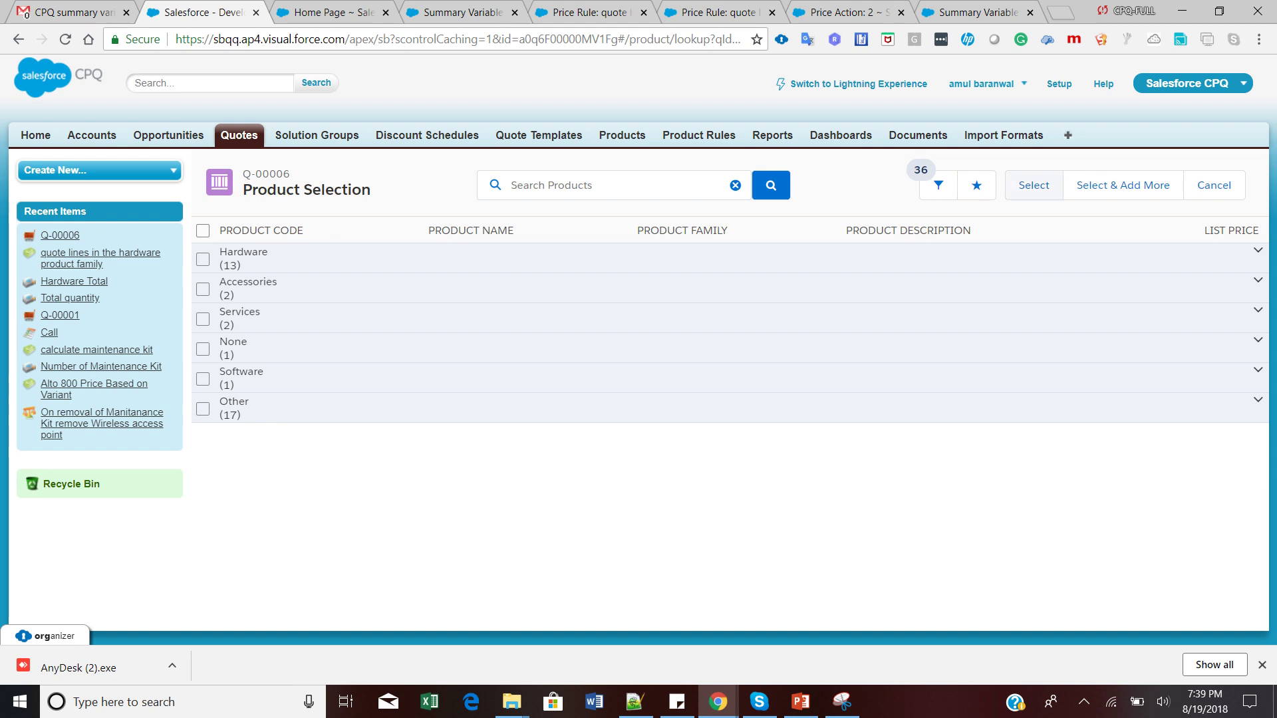
{"action": "left_click", "coordinate": [1034, 185]}
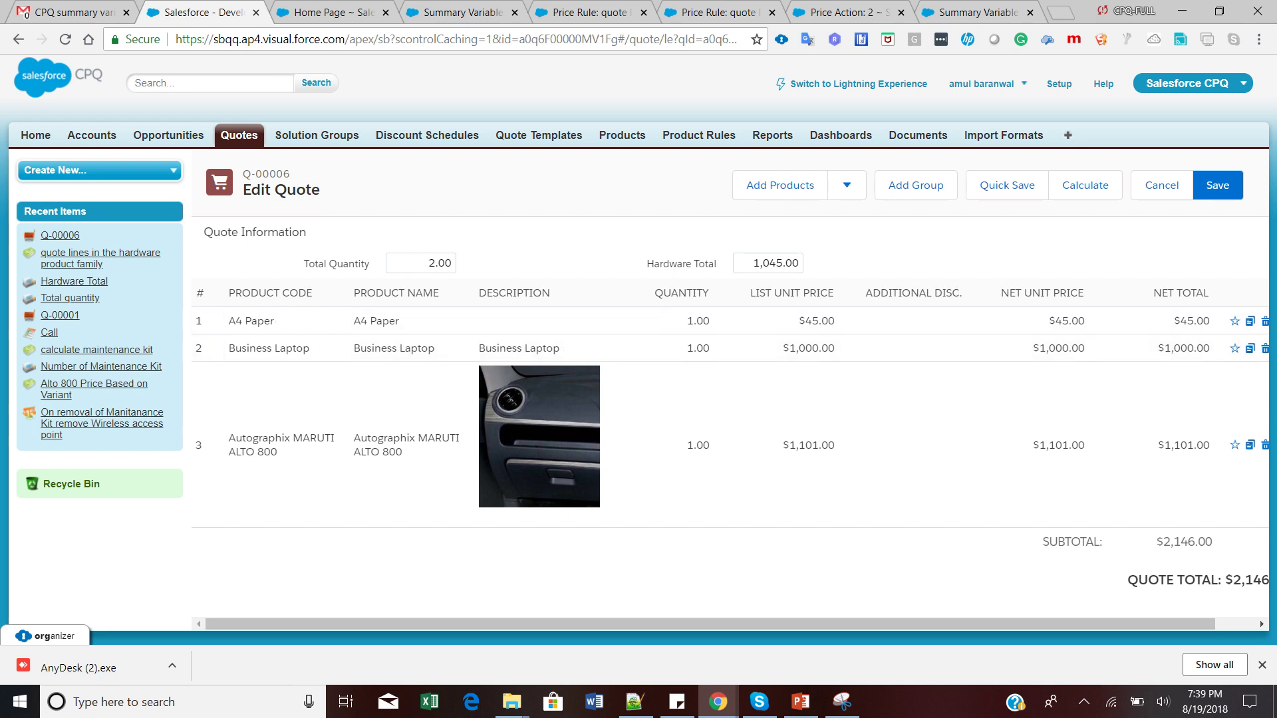
- Check the Total Quantity and Hardware Total values in the quote information against the quote lines
{"action": "double_click", "coordinate": [440, 262]}
{"action": "left_click_drag", "start_coordinate": [440, 263], "coordinate": [473, 263]}
{"action": "left_click_drag", "start_coordinate": [775, 262], "coordinate": [821, 265]}
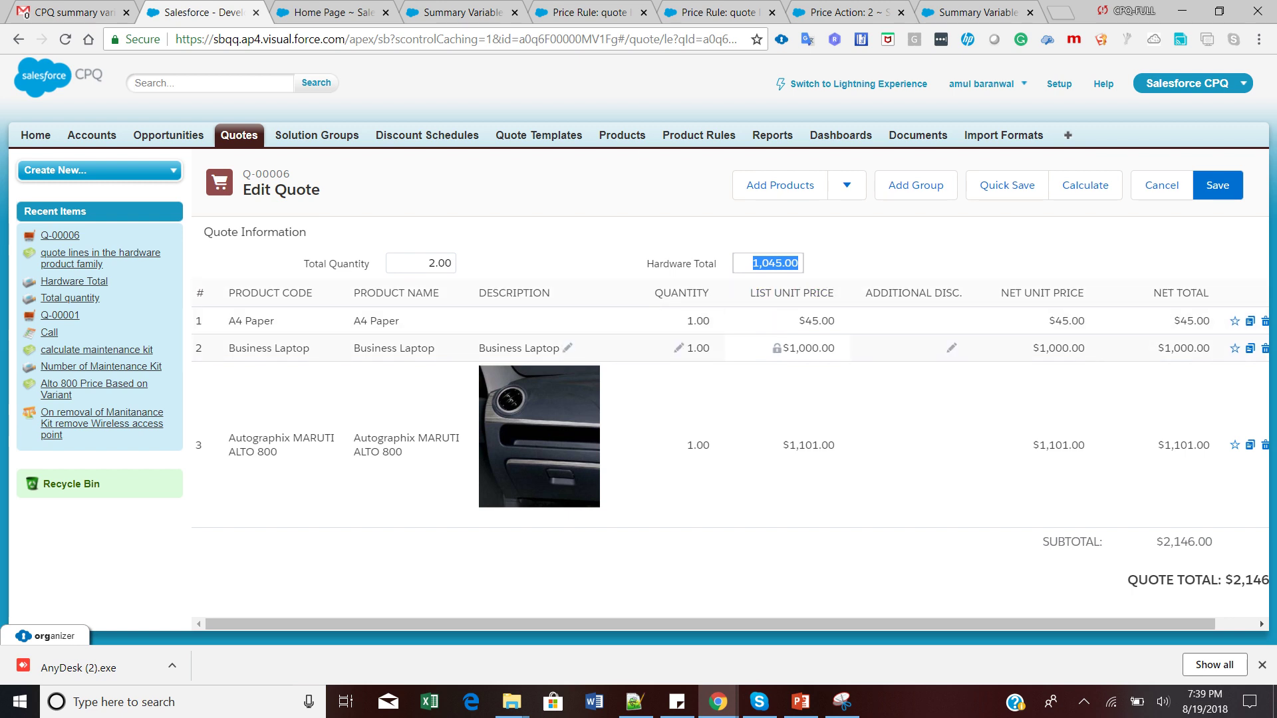
{"action": "left_click", "coordinate": [843, 263]}
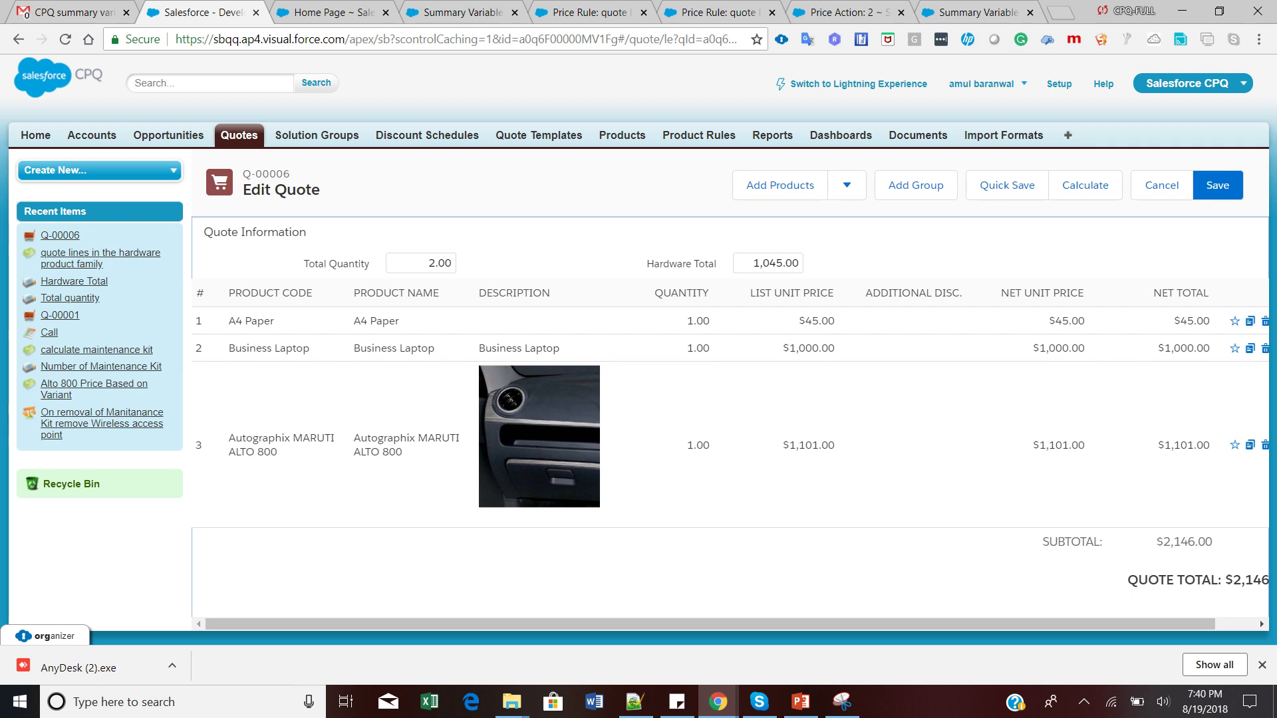
{"action": "left_click", "coordinate": [1084, 701]}
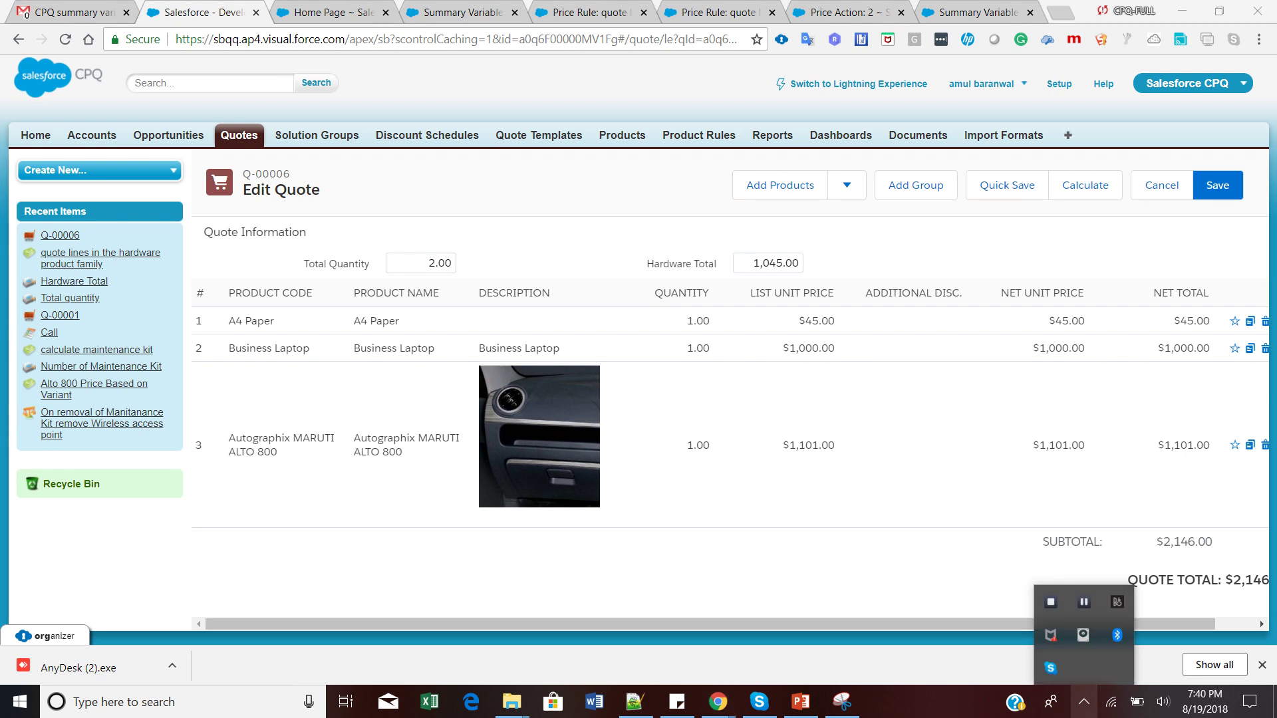